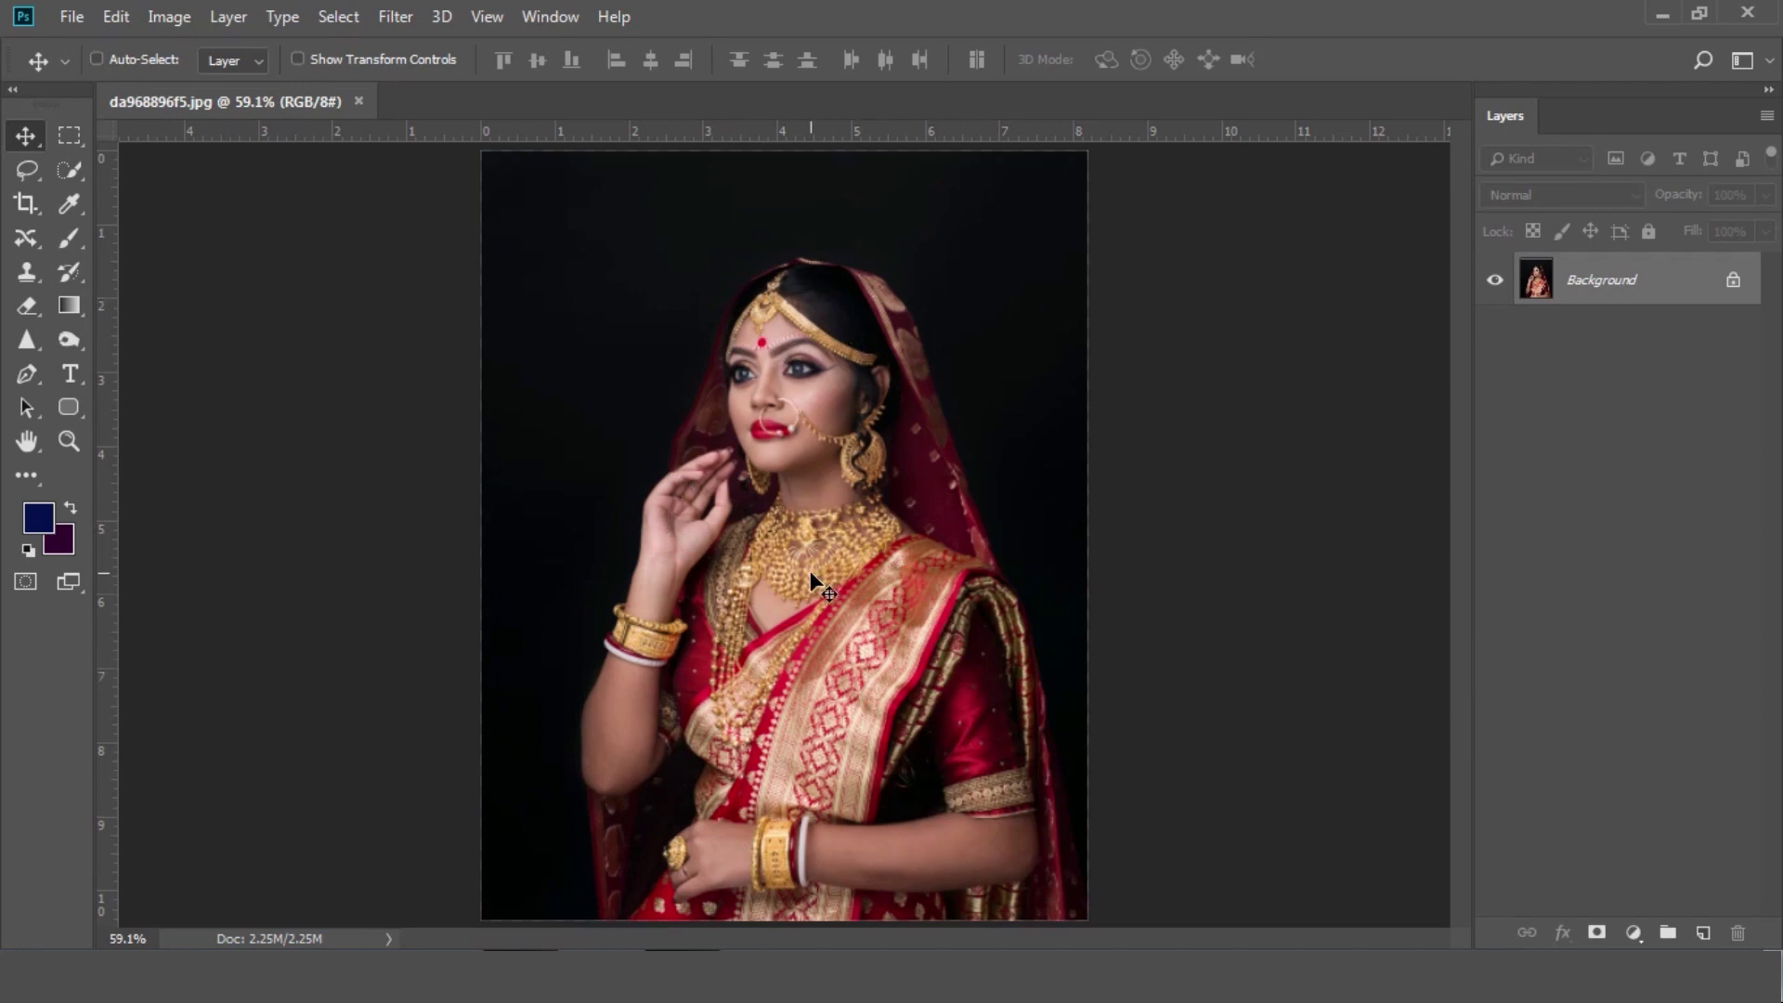
Step: Open Hue/Saturation for the portrait and select the Reds colour range
click(161, 18)
mouse_move(210, 85)
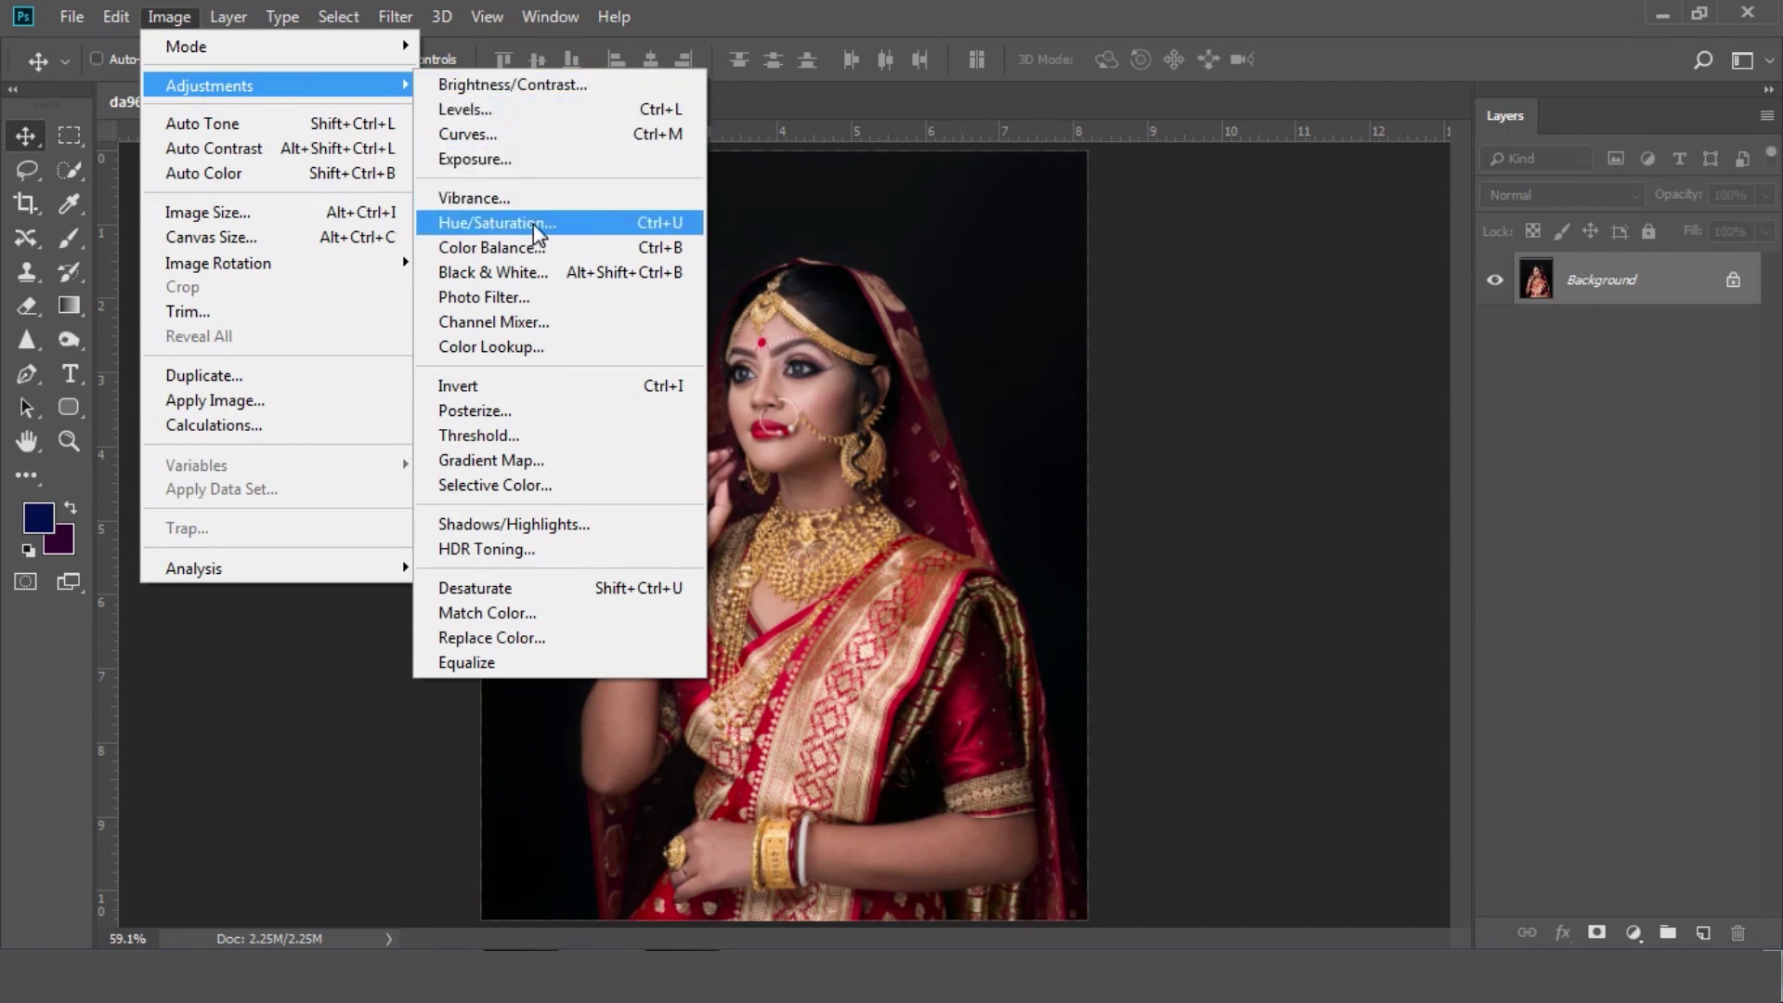
click(533, 224)
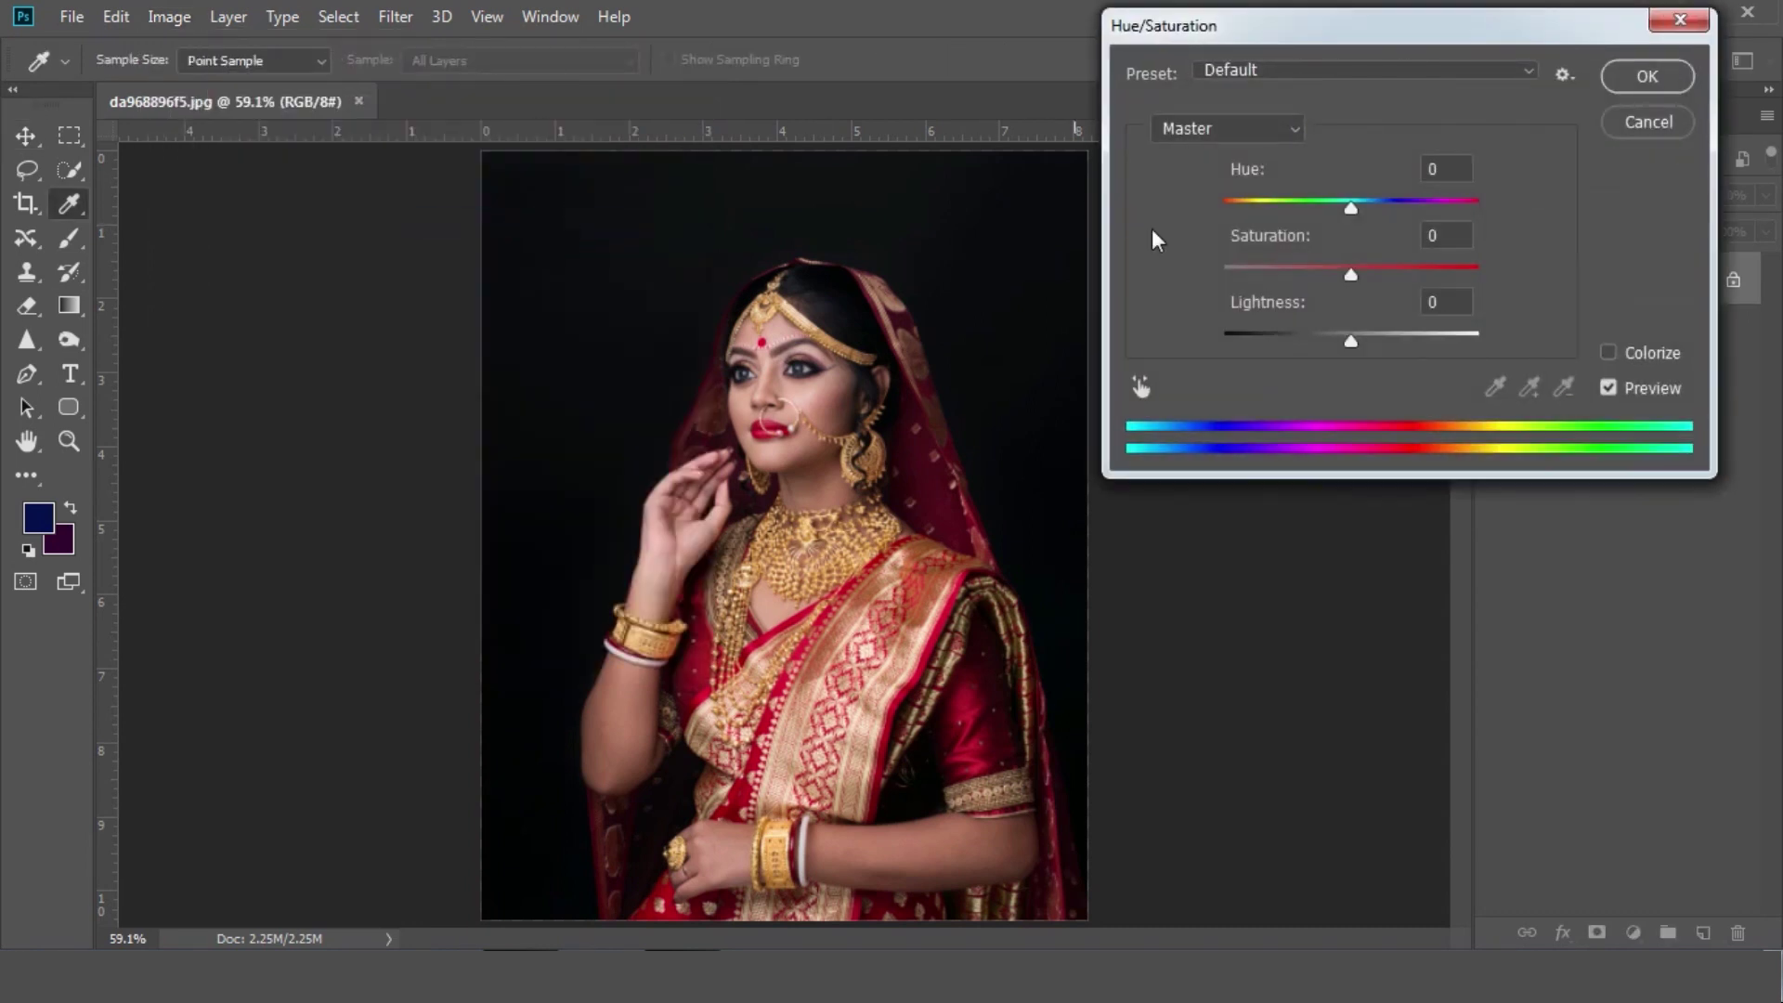
click(1244, 131)
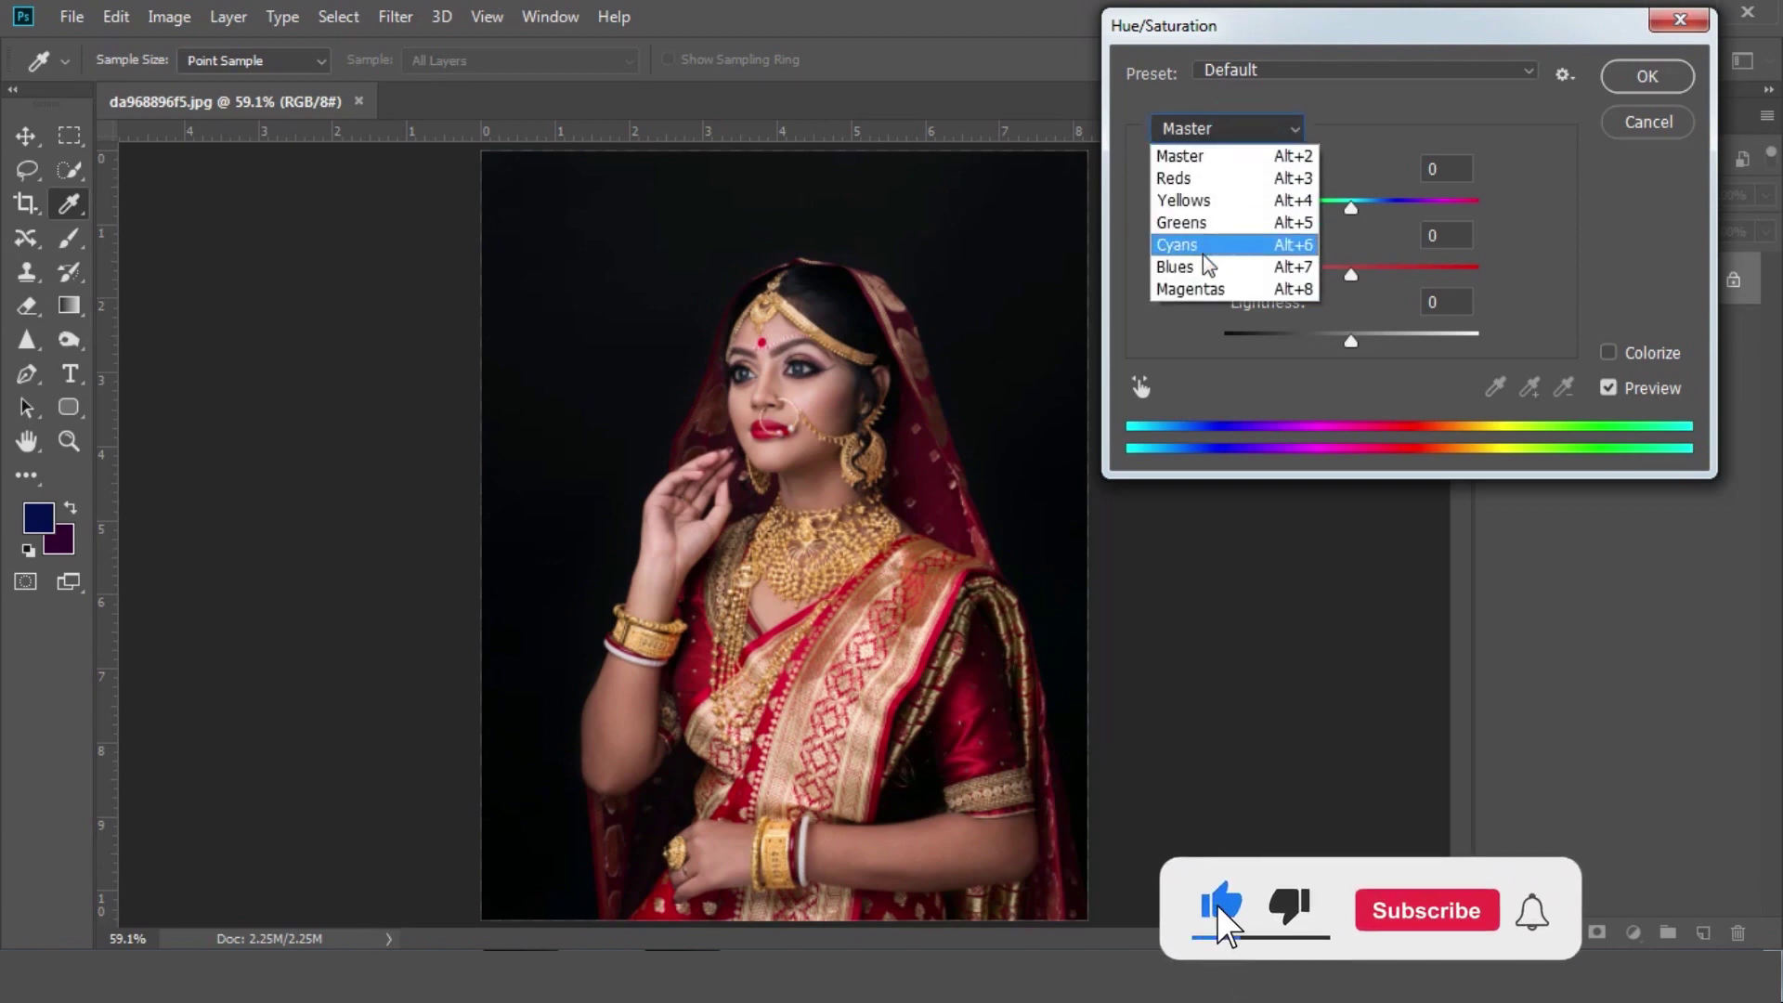
click(1217, 175)
Step: Set saturation to -100 for the Reds, Greens and Cyans ranges
drag(1351, 274, 1172, 267)
click(1218, 124)
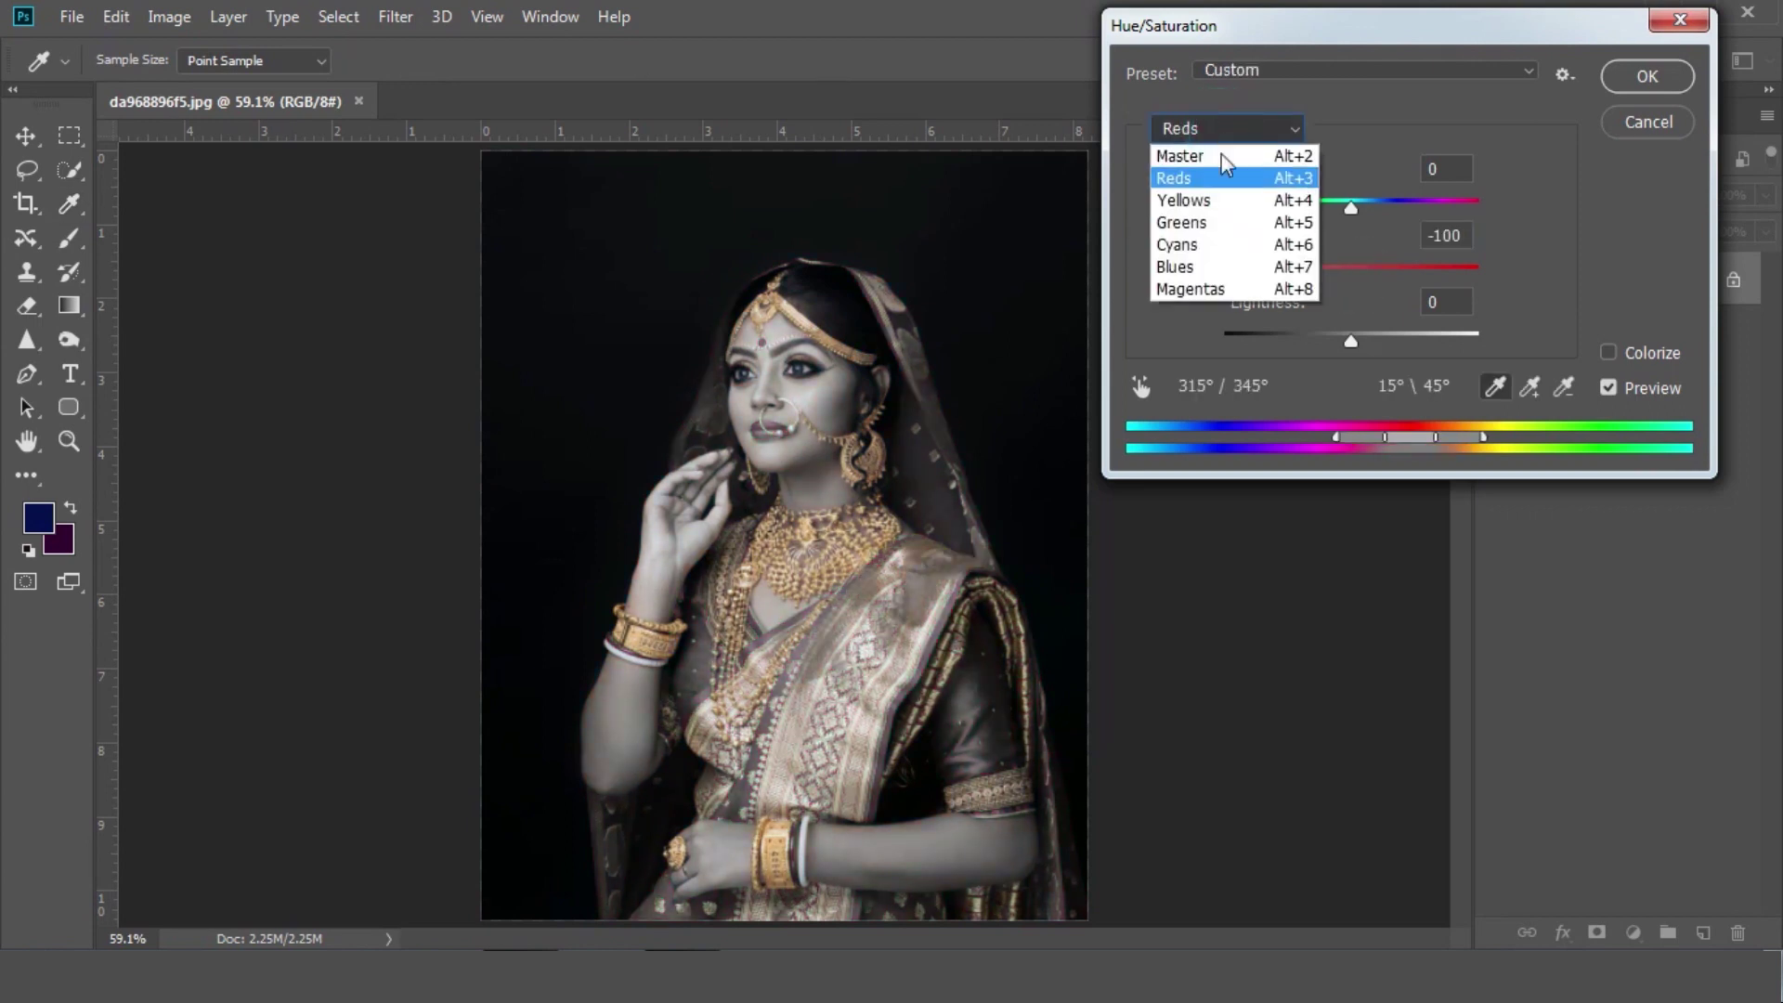
click(1227, 226)
drag(1324, 275, 1200, 265)
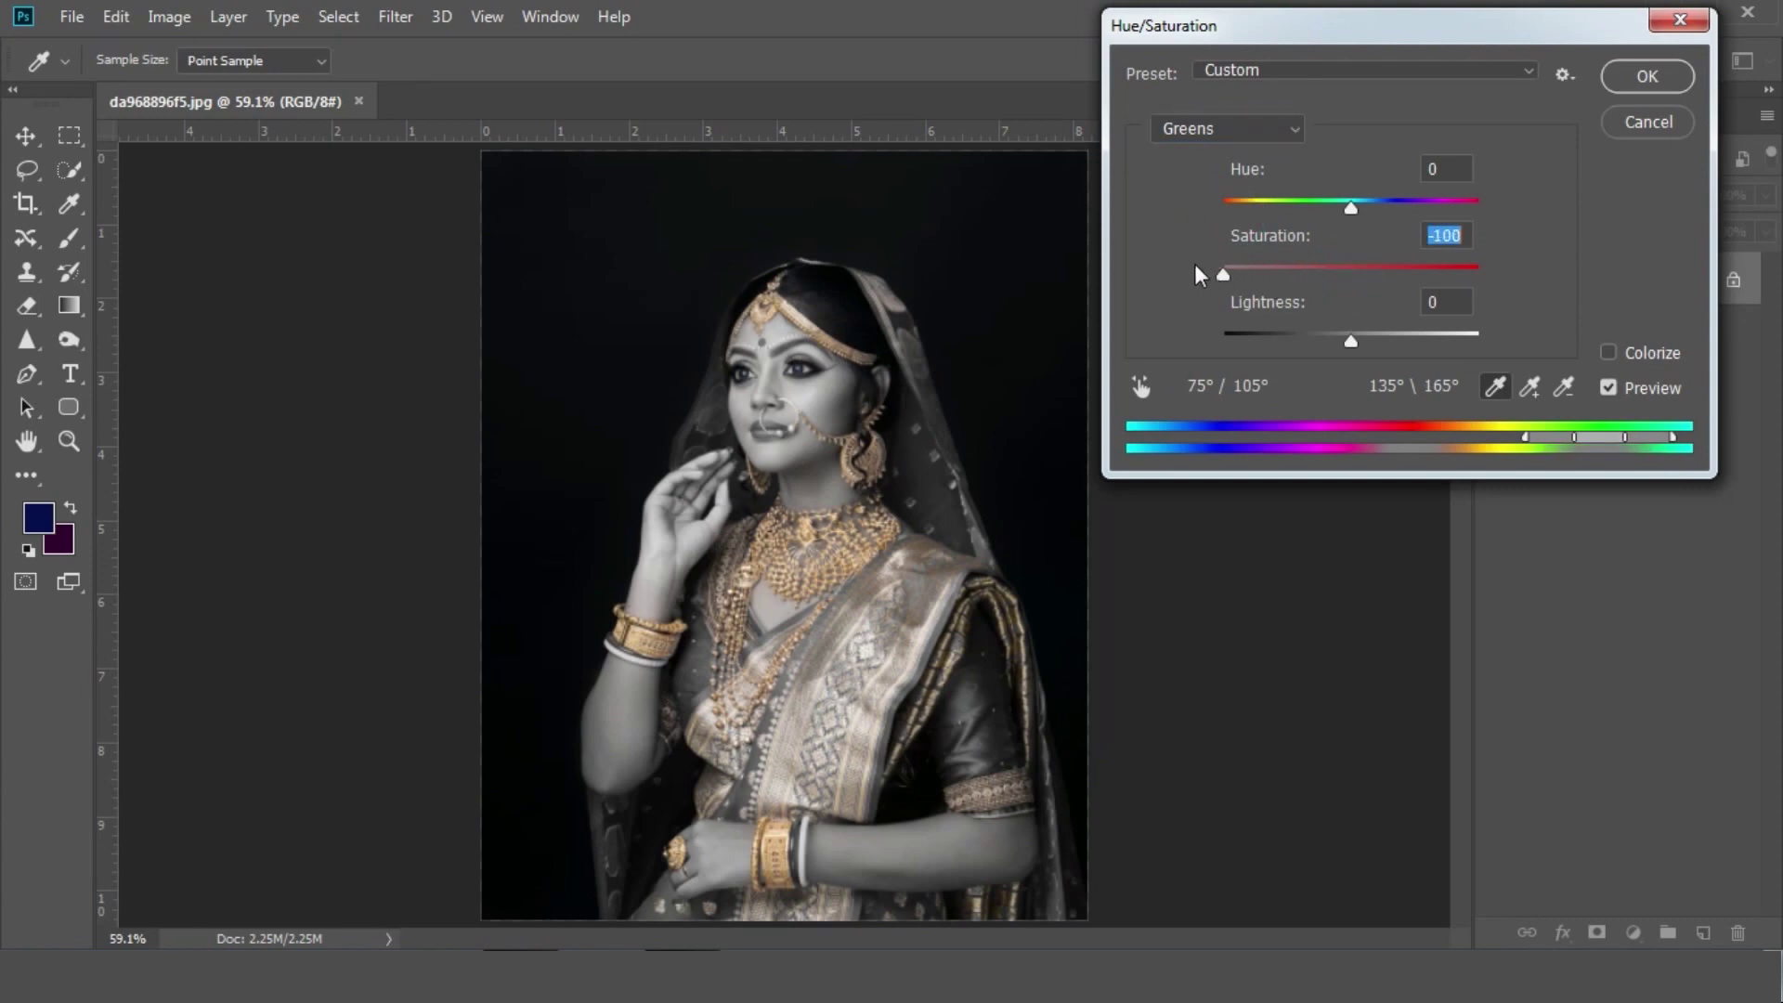
click(1207, 129)
click(1228, 235)
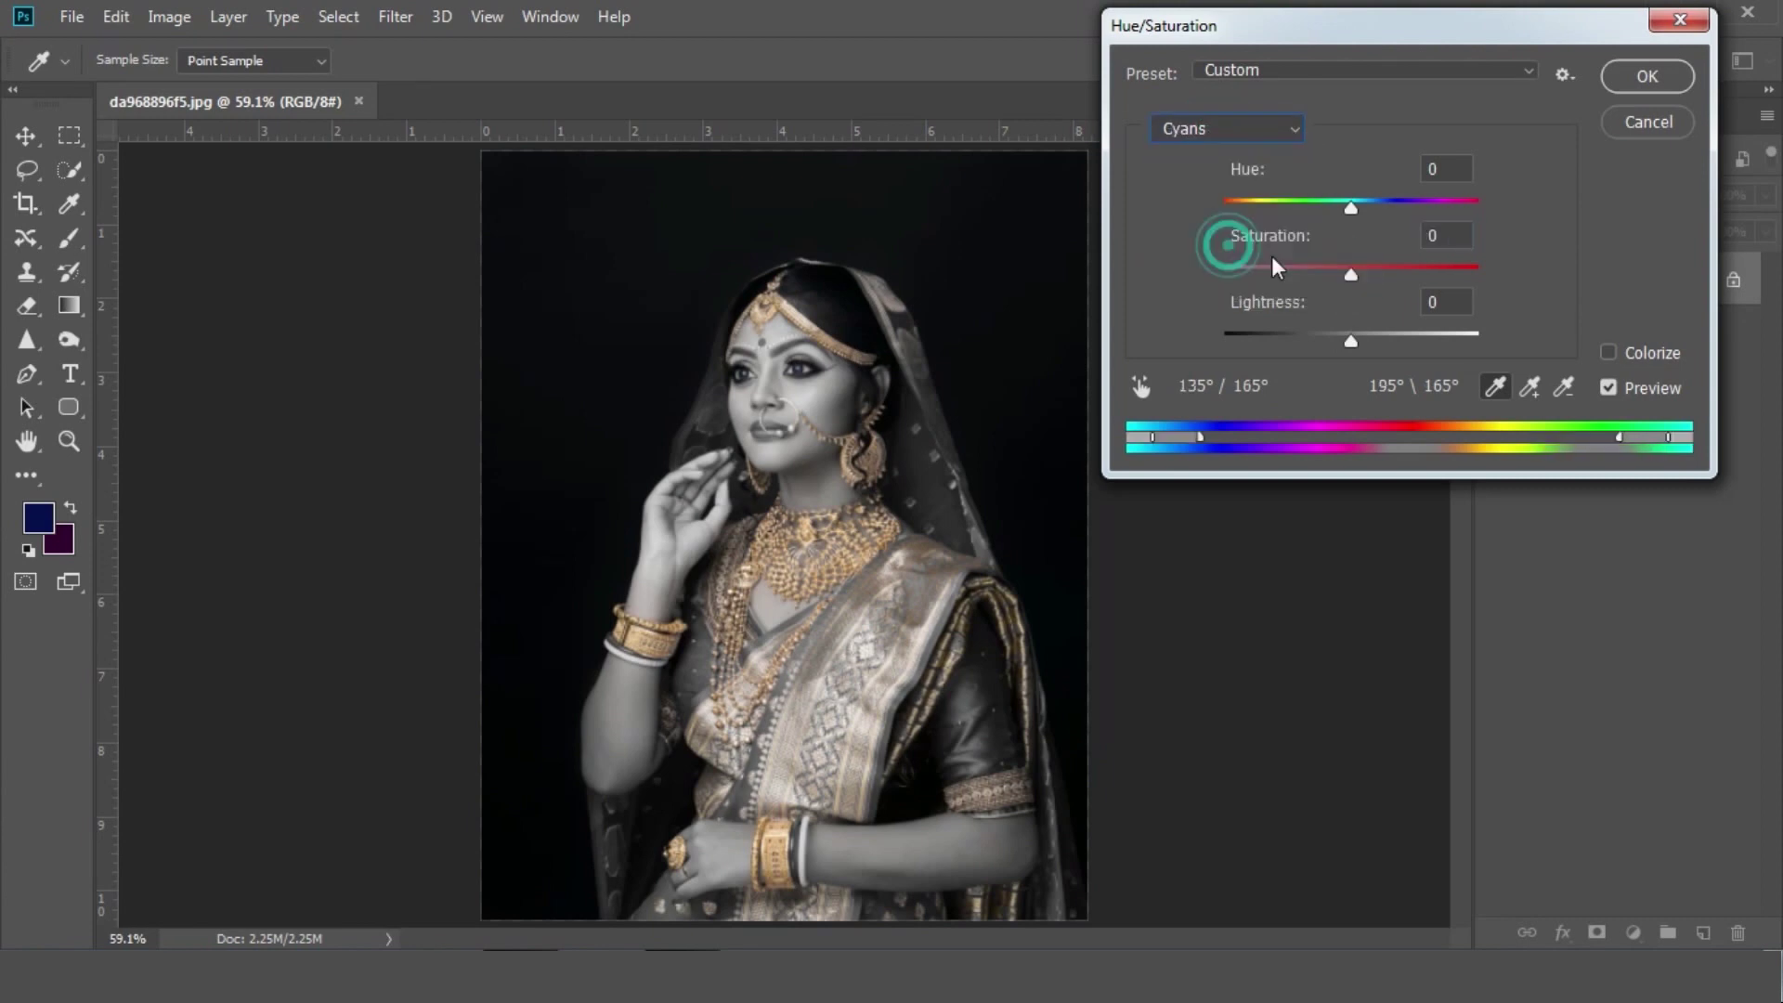
drag(1348, 274, 1157, 252)
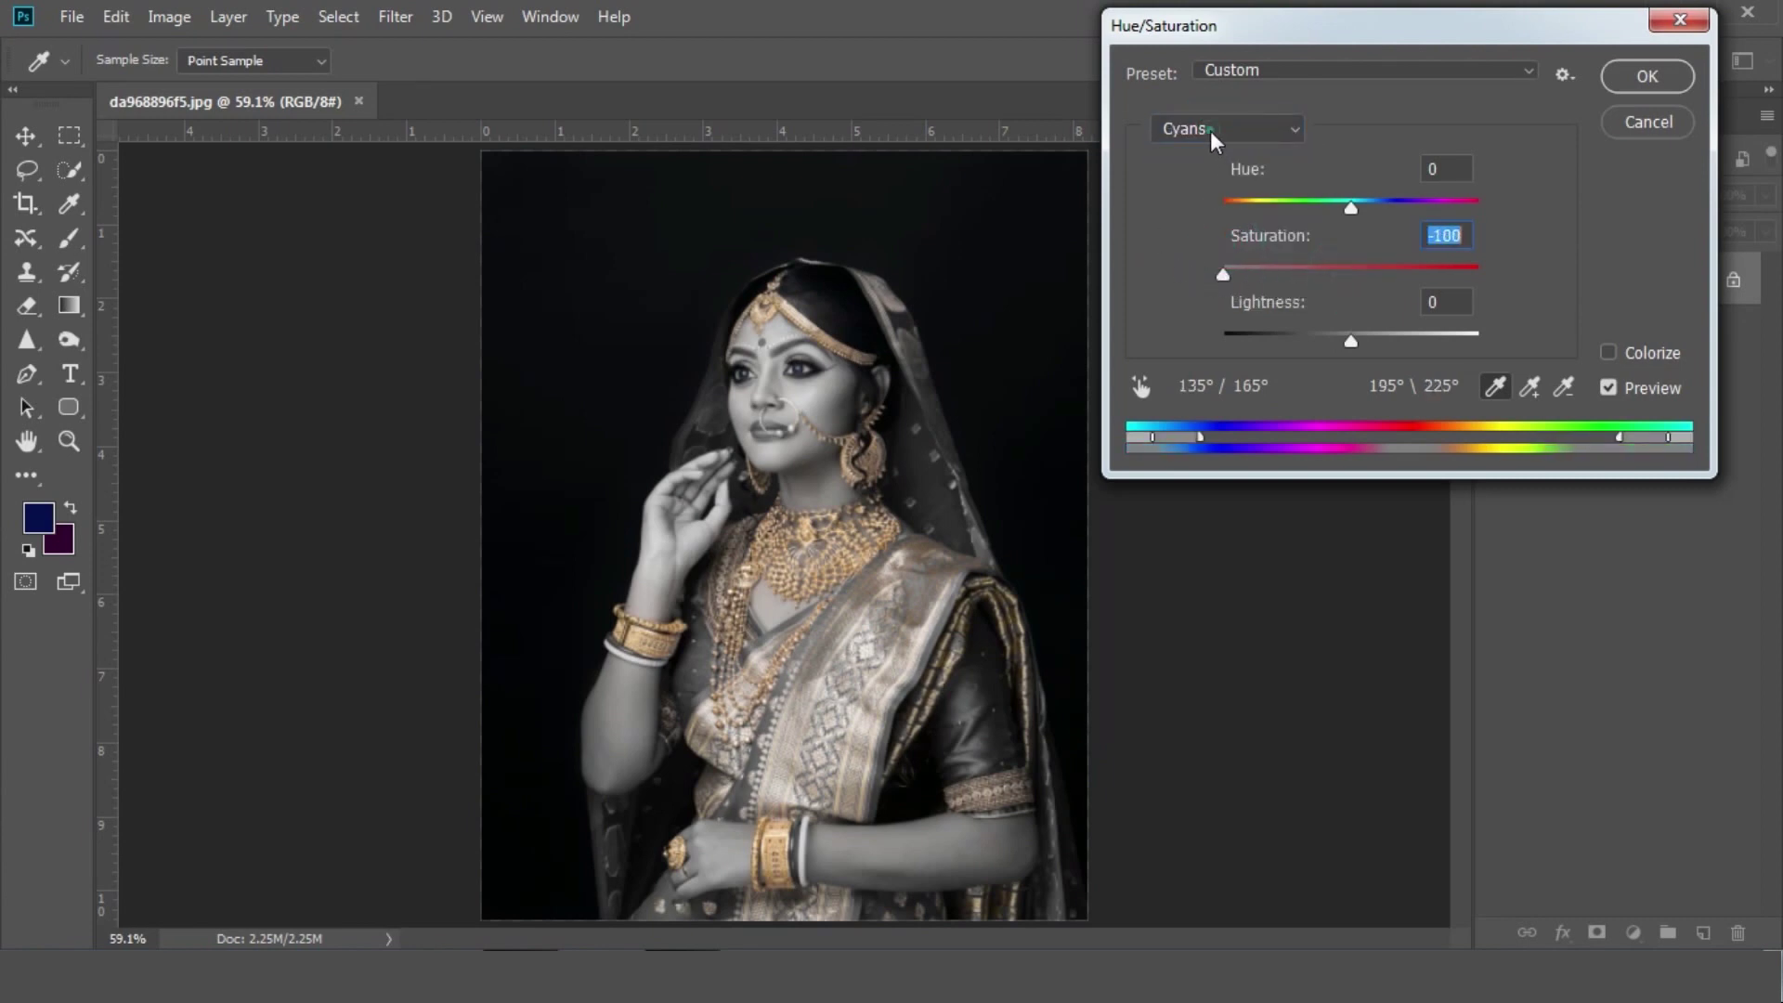
Step: Set saturation to -100 for the Blues and Magentas ranges too
click(1211, 130)
click(1229, 263)
drag(1347, 275, 1200, 261)
click(1210, 130)
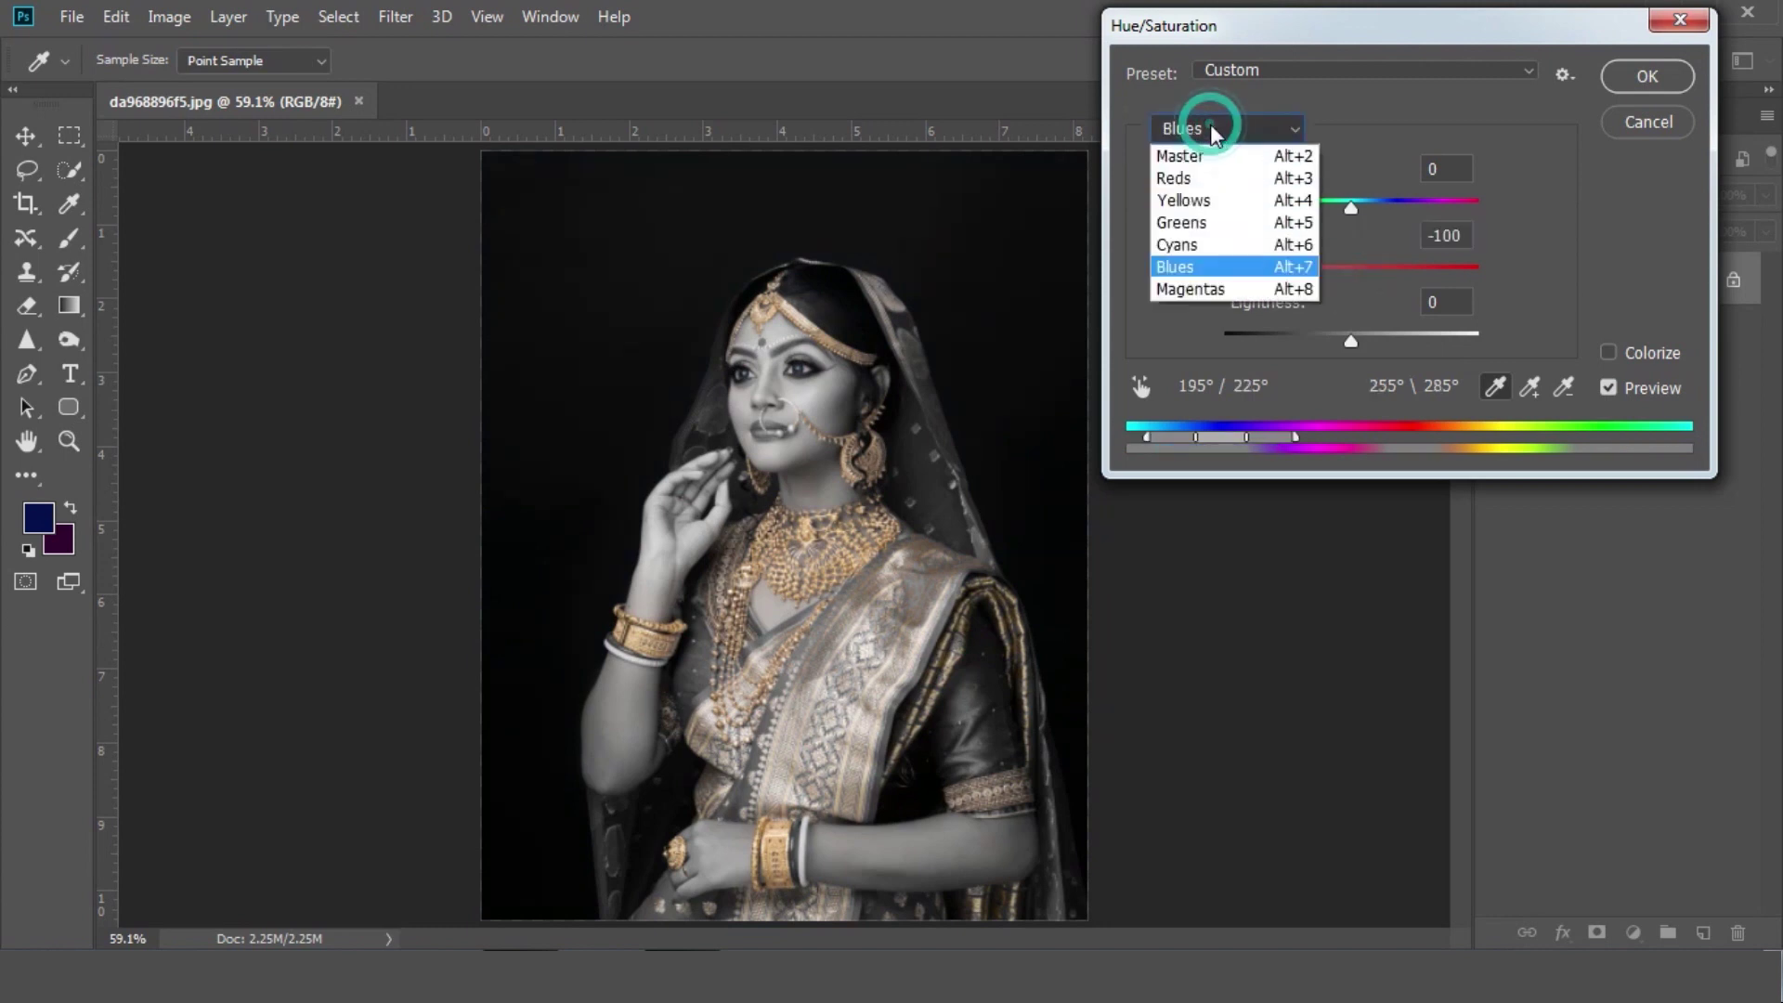
click(1225, 287)
drag(1348, 279, 1166, 269)
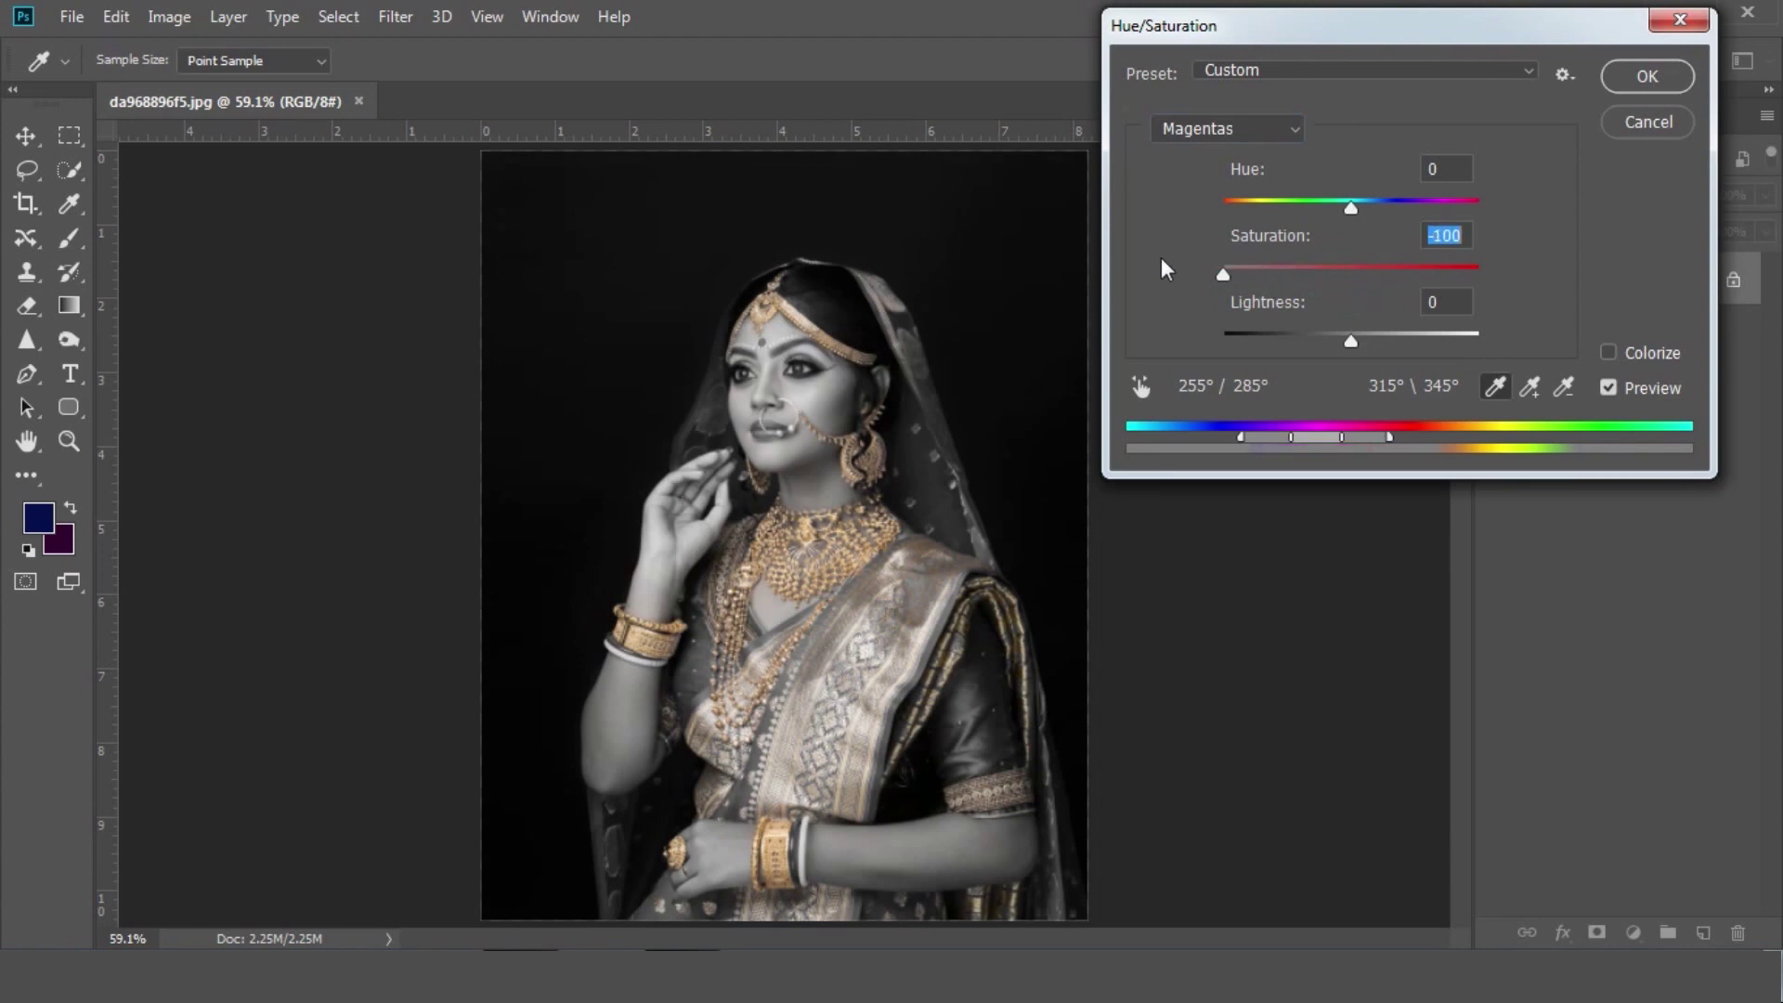
click(1234, 129)
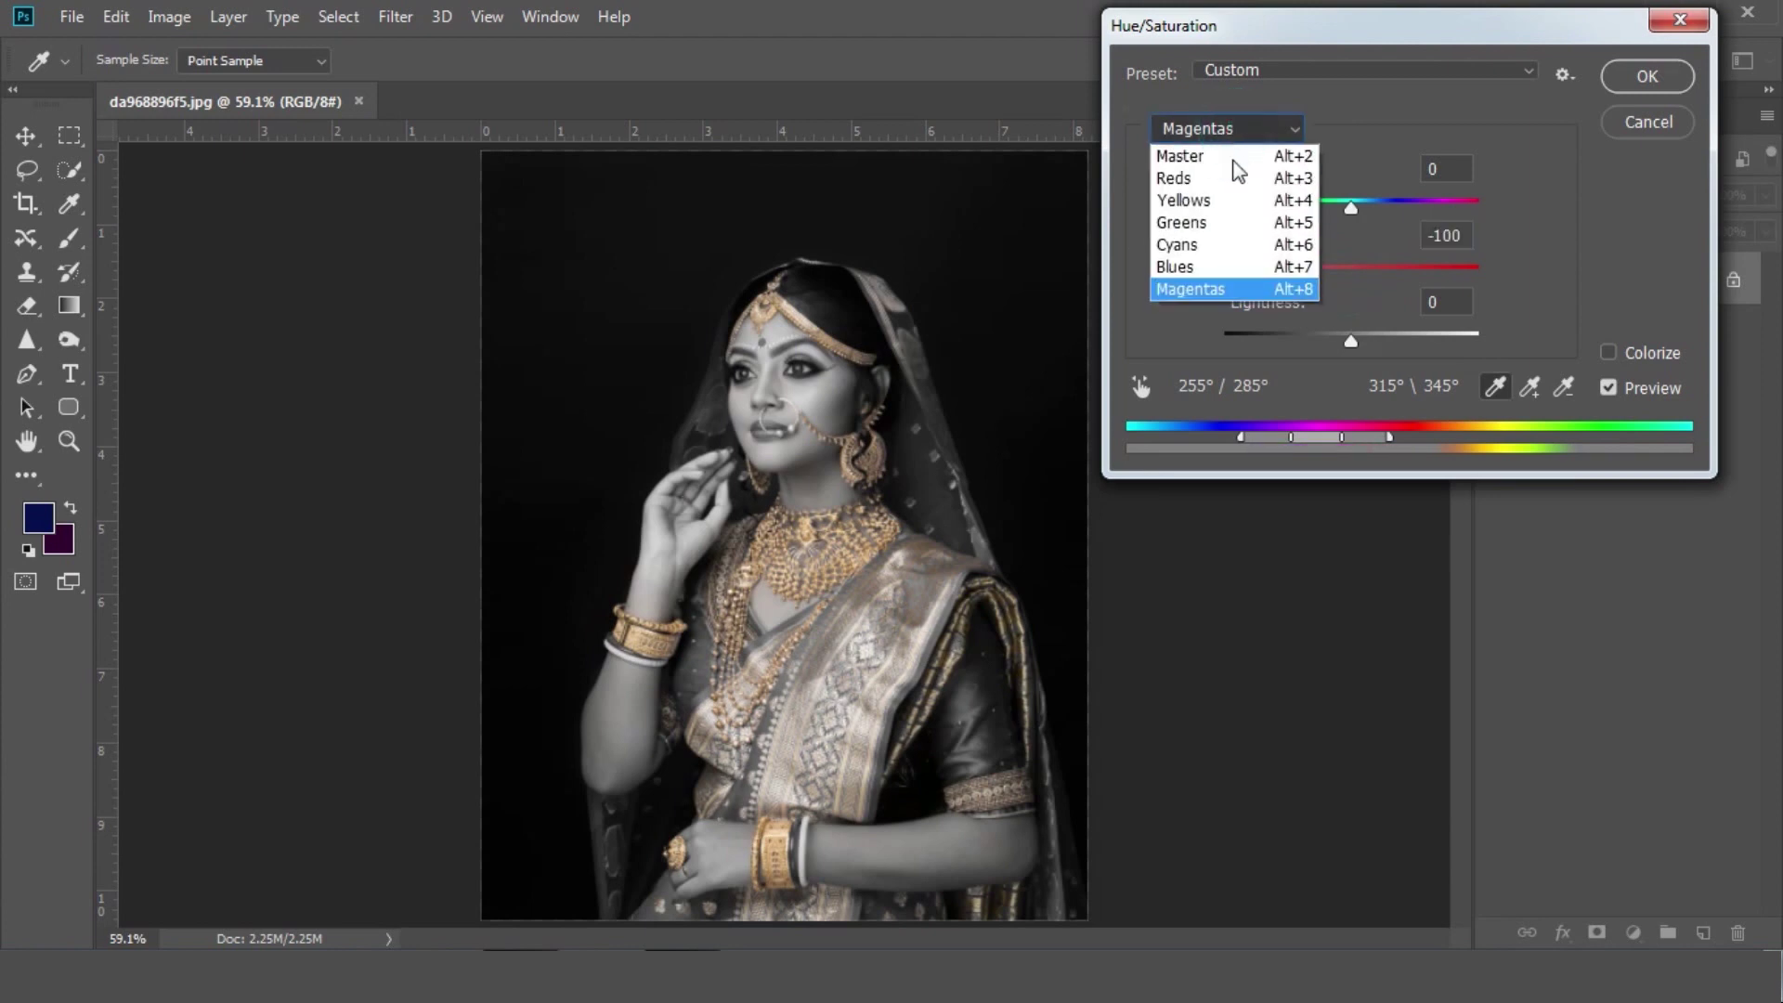
click(1224, 188)
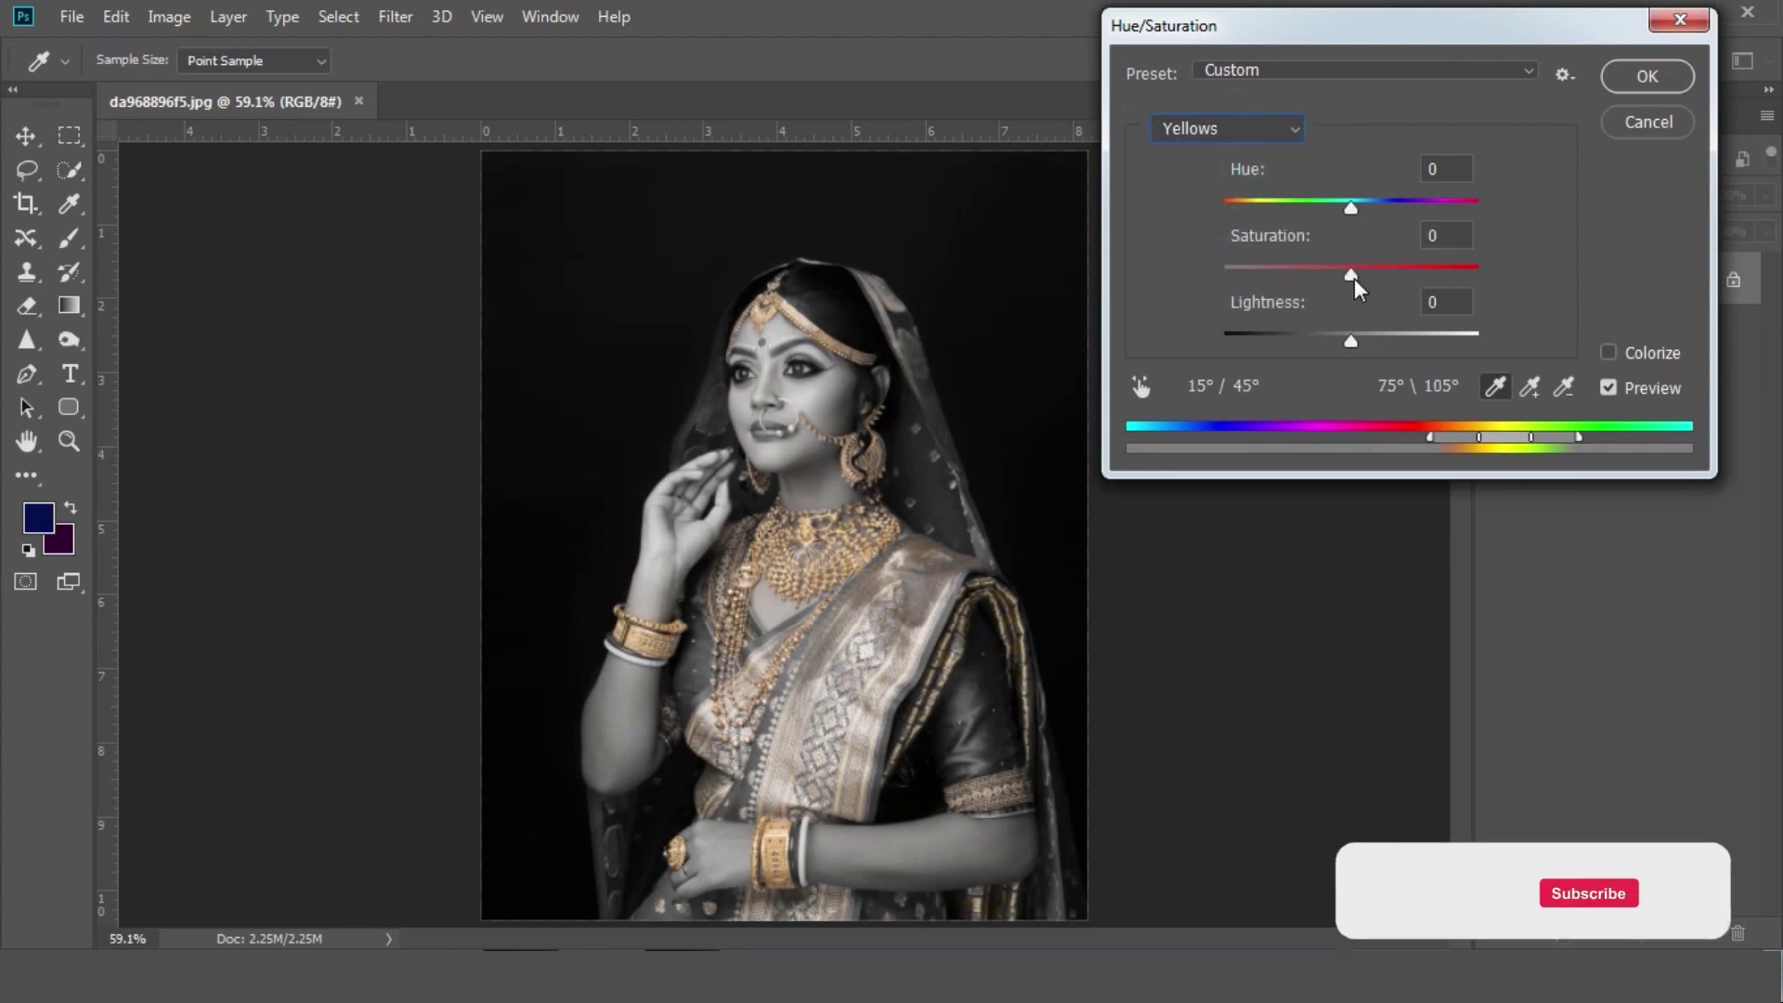
Step: Boost Yellows saturation to about +69 and apply the Hue/Saturation adjustment
click(1352, 275)
drag(1353, 275, 1441, 282)
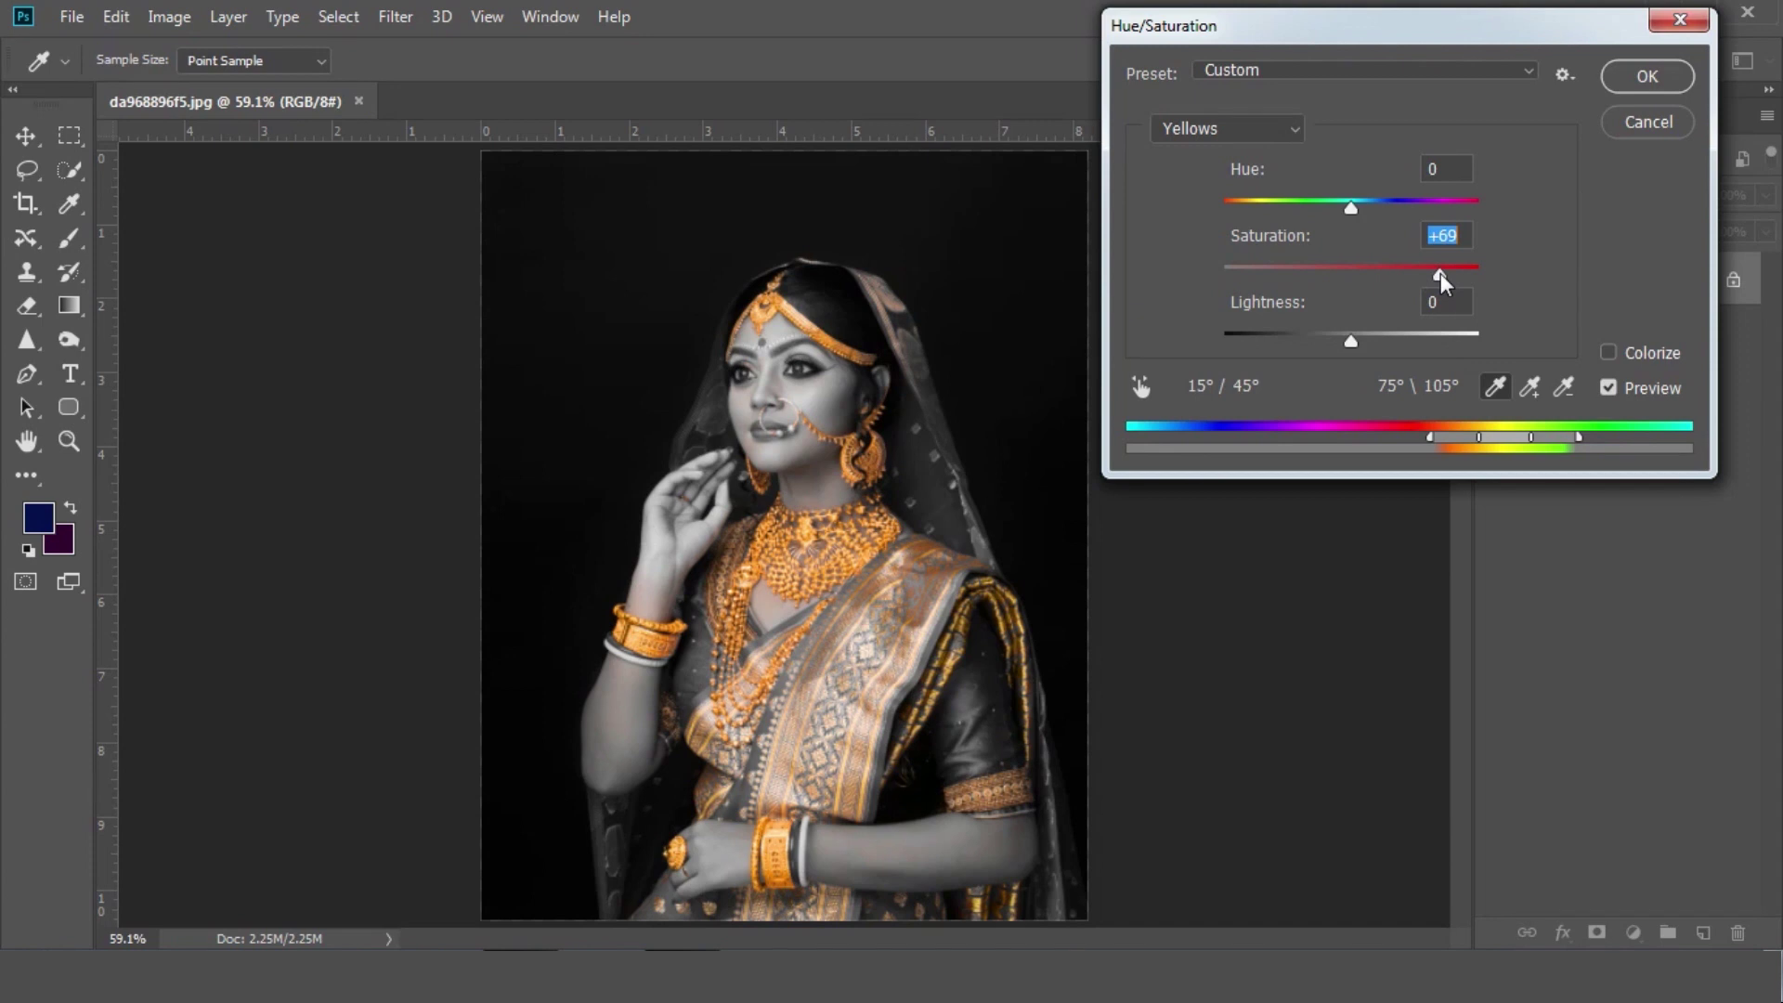
click(1653, 74)
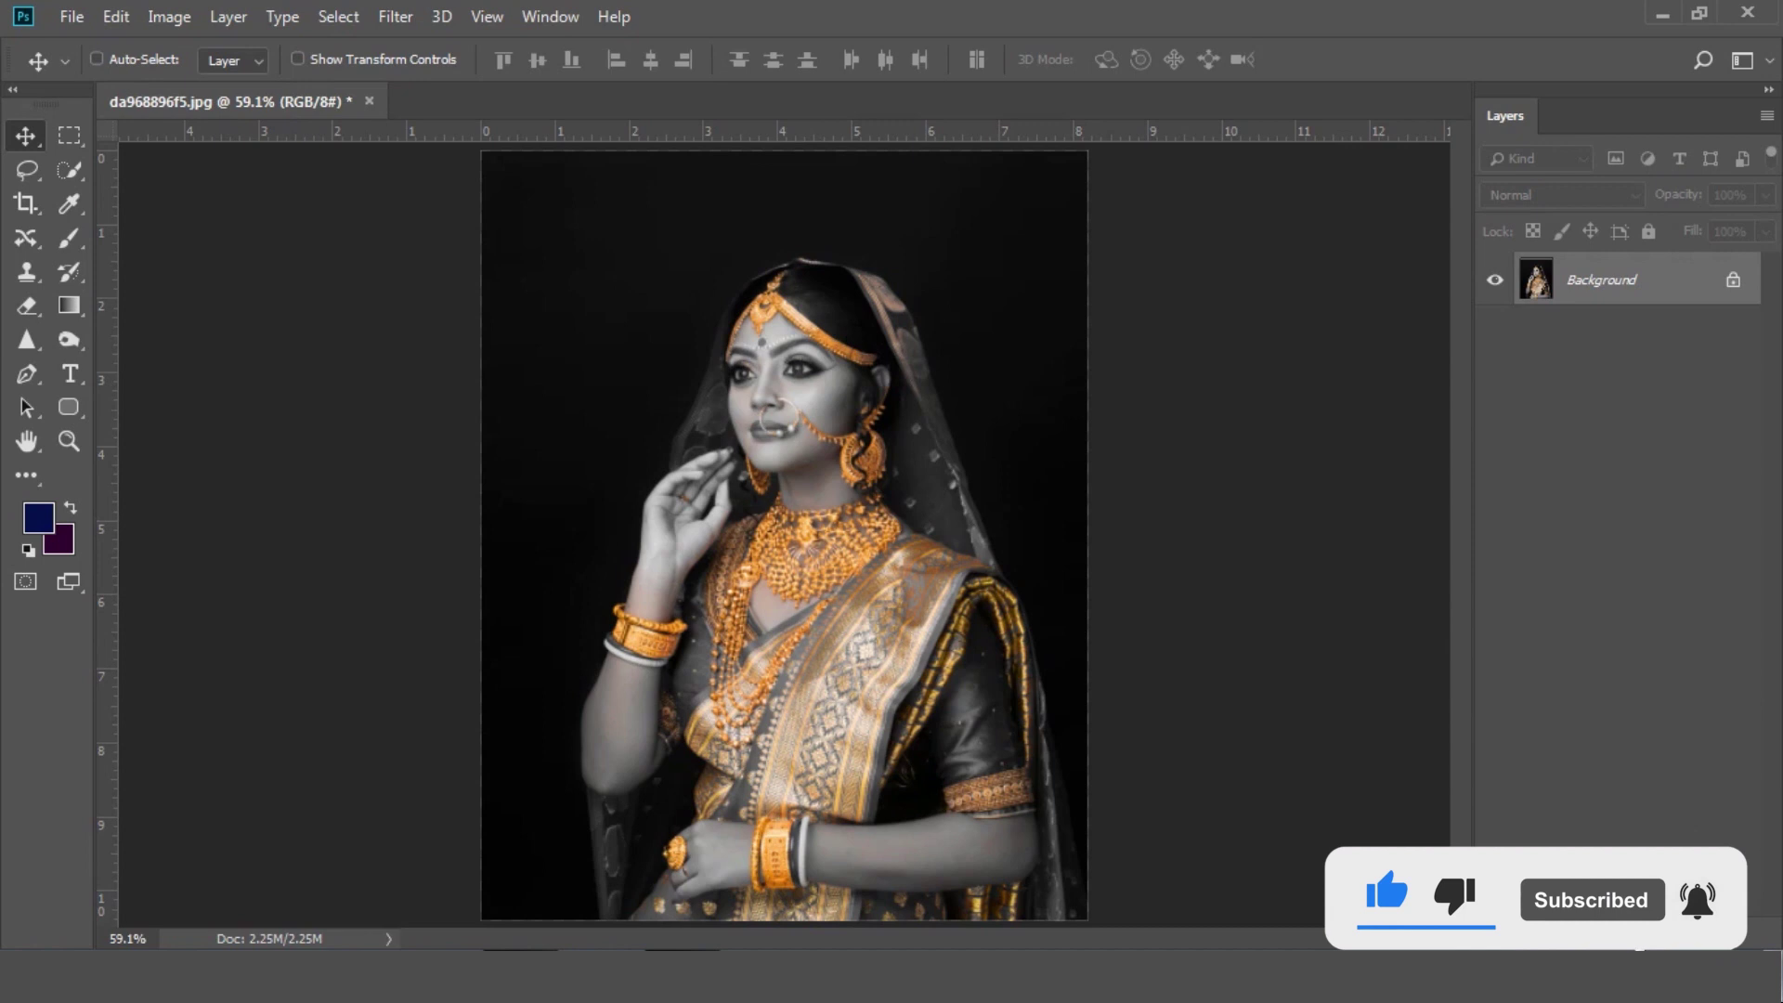
Step: Add a Black & White adjustment layer and invert its mask to all black
click(1633, 933)
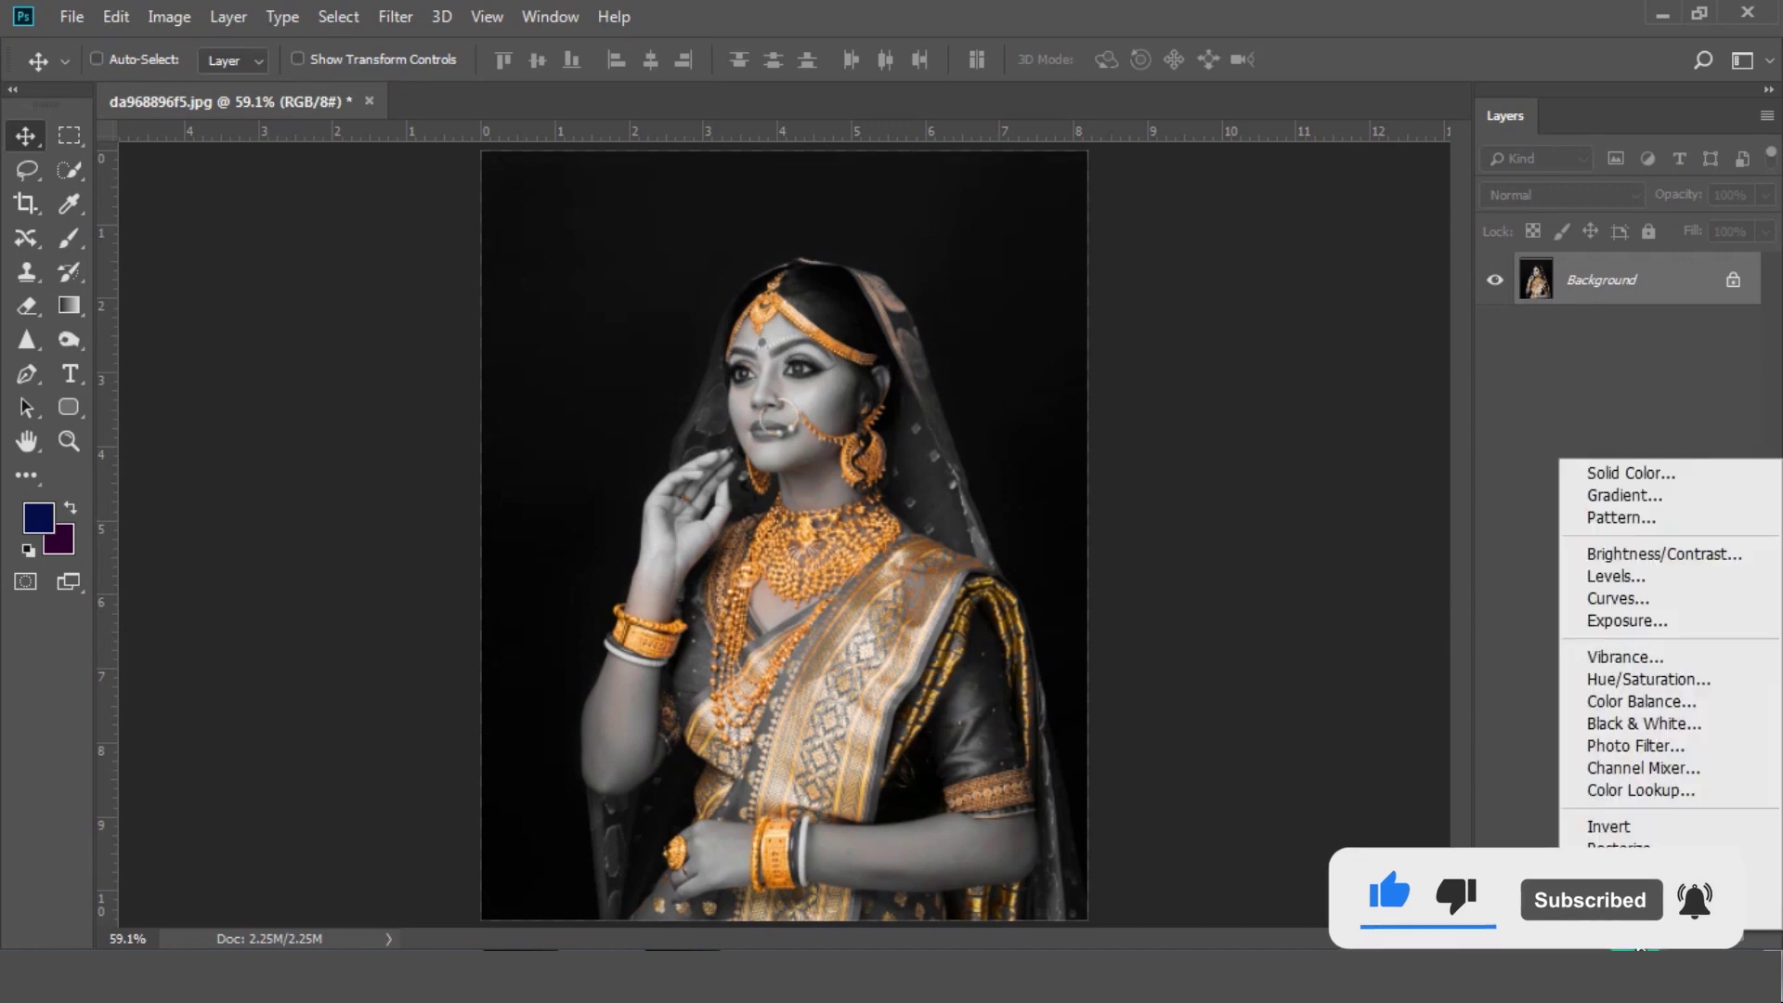
click(1676, 725)
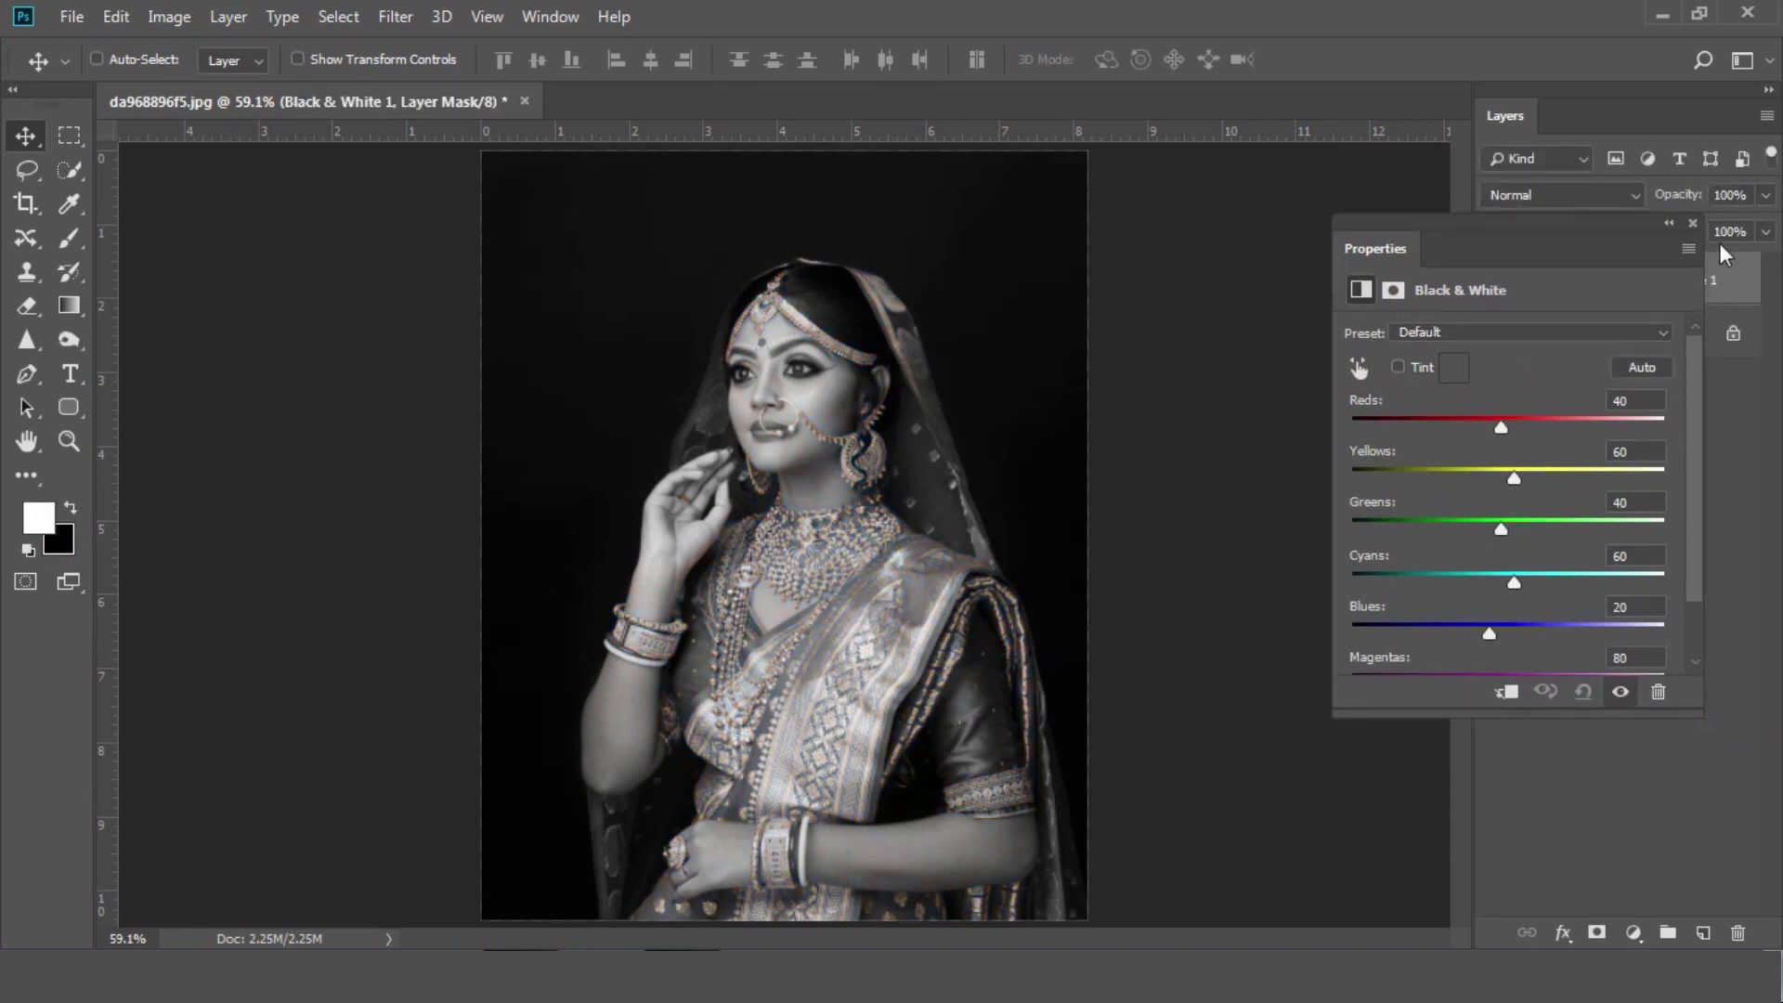
click(1695, 223)
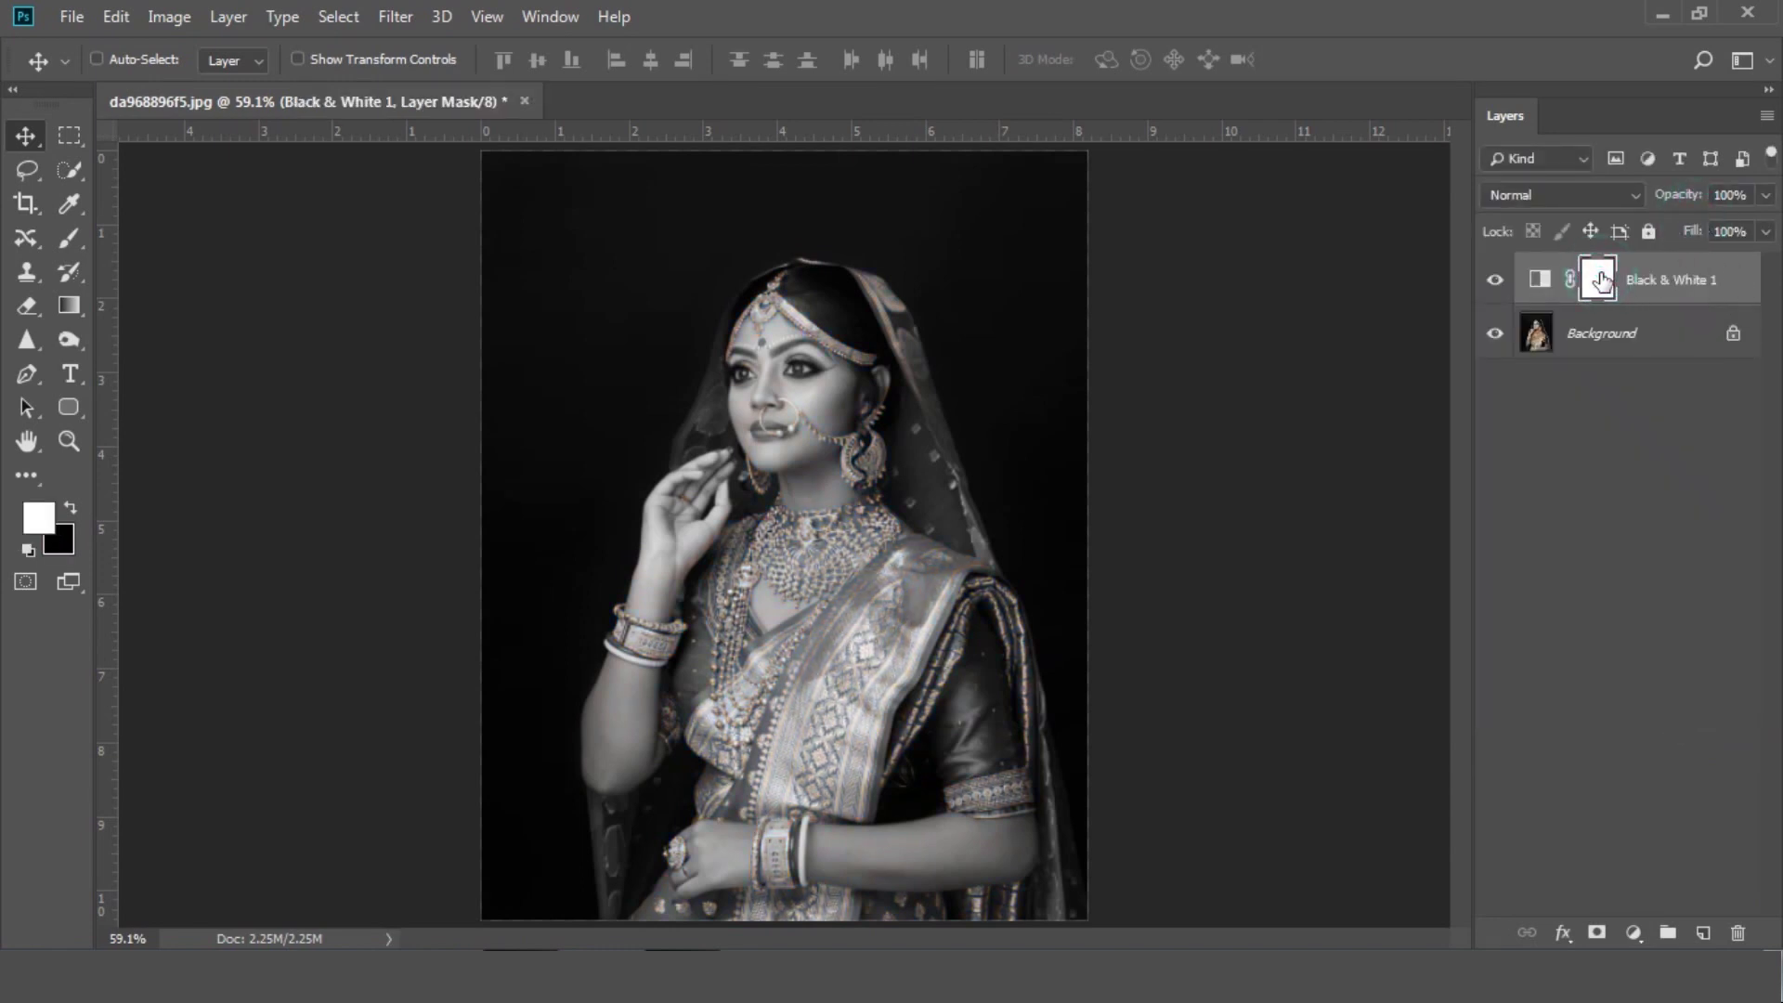
key(ctrl+i)
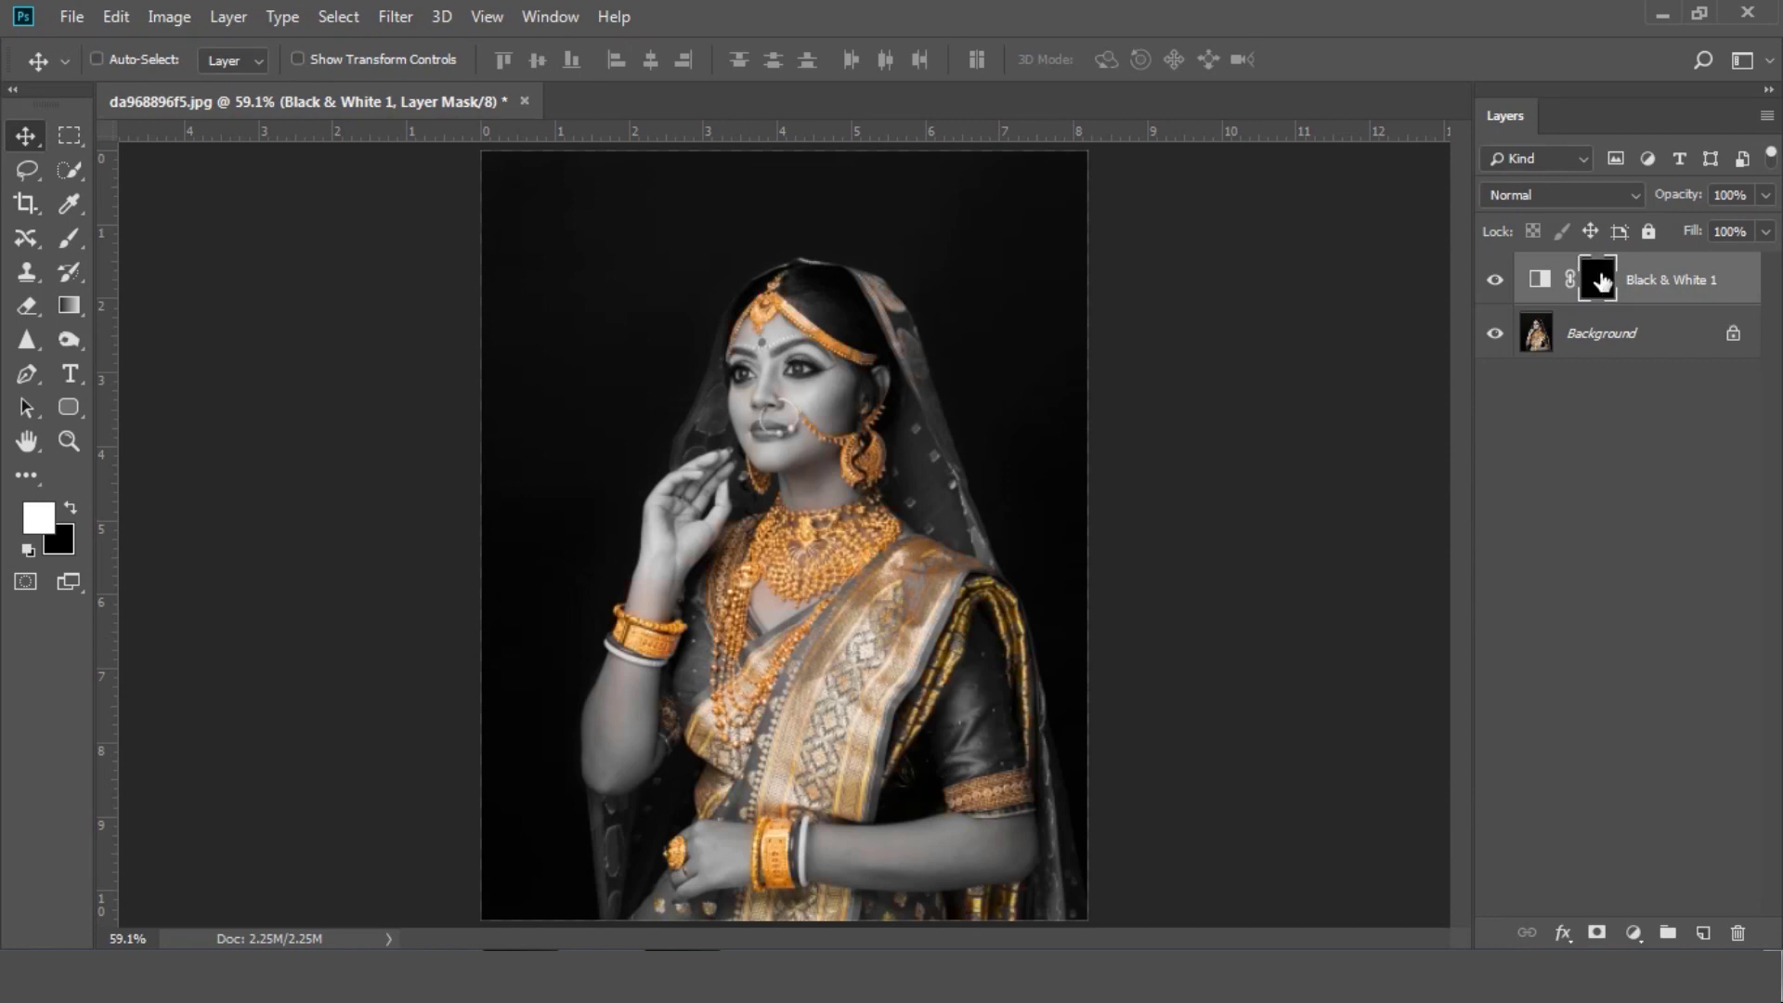
Step: Paint white on the mask to grey the saree's gold border and sleeve armband trim
click(58, 243)
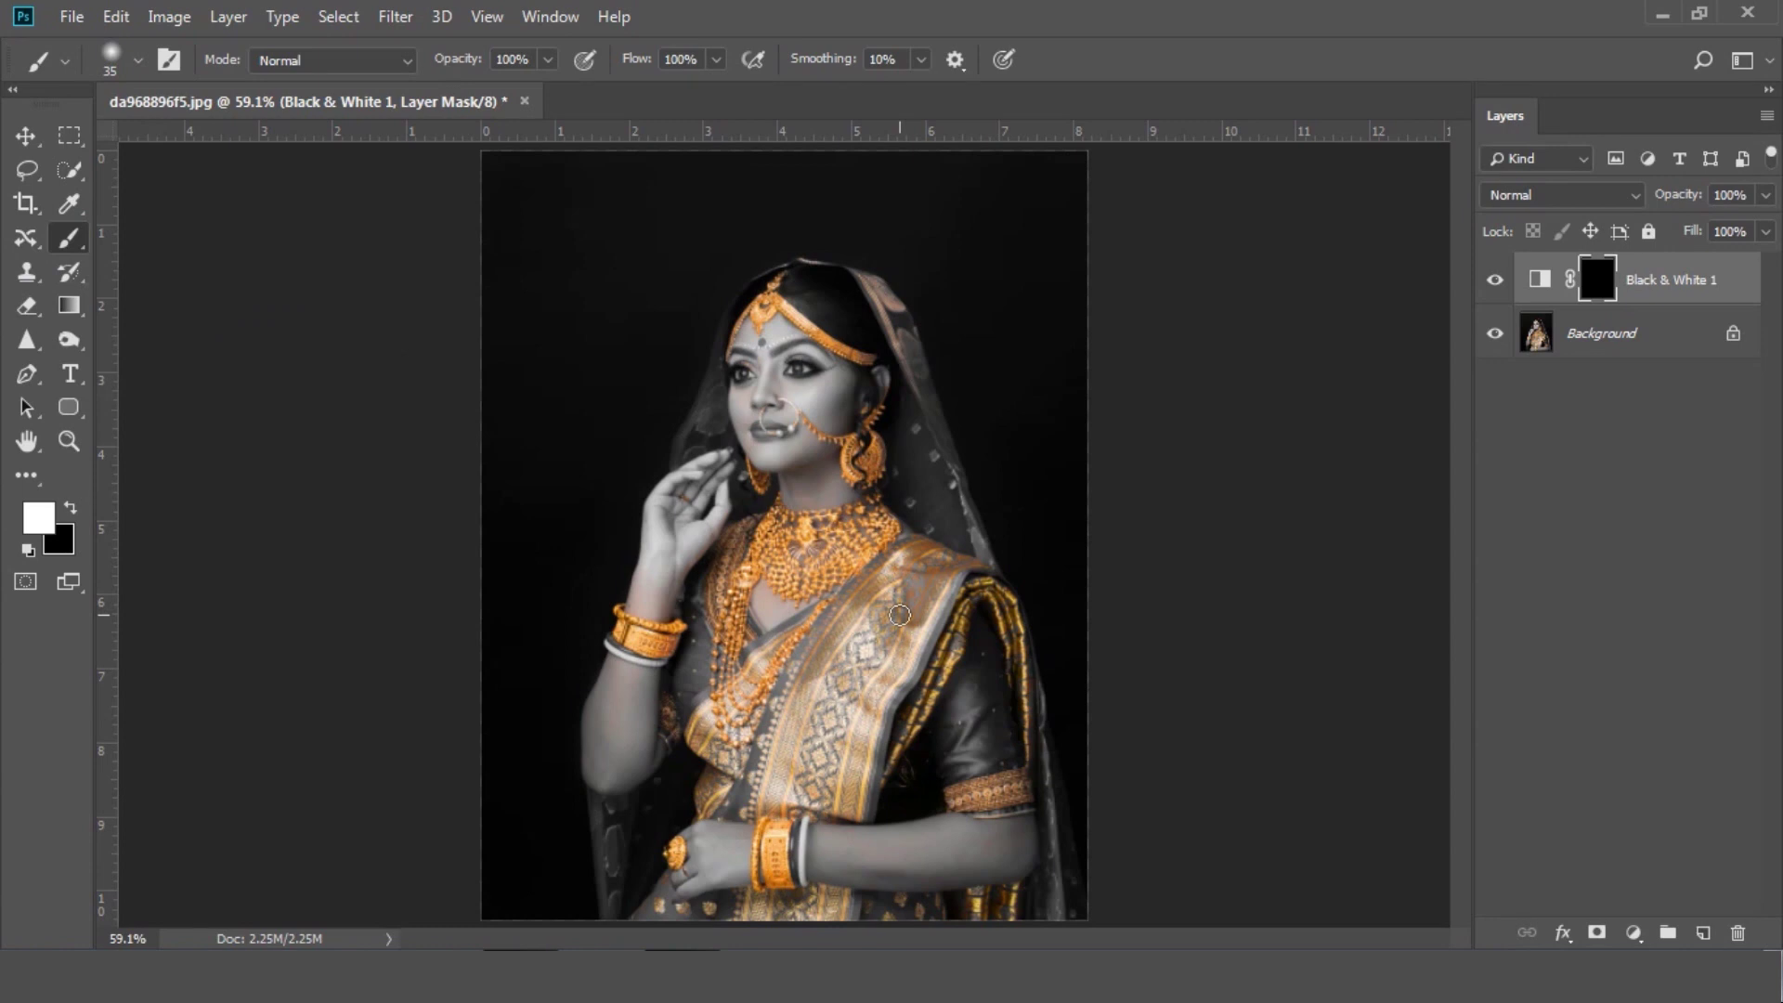
mouse_move(900, 613)
mouse_down()
mouse_move(888, 570)
mouse_move(954, 608)
mouse_up()
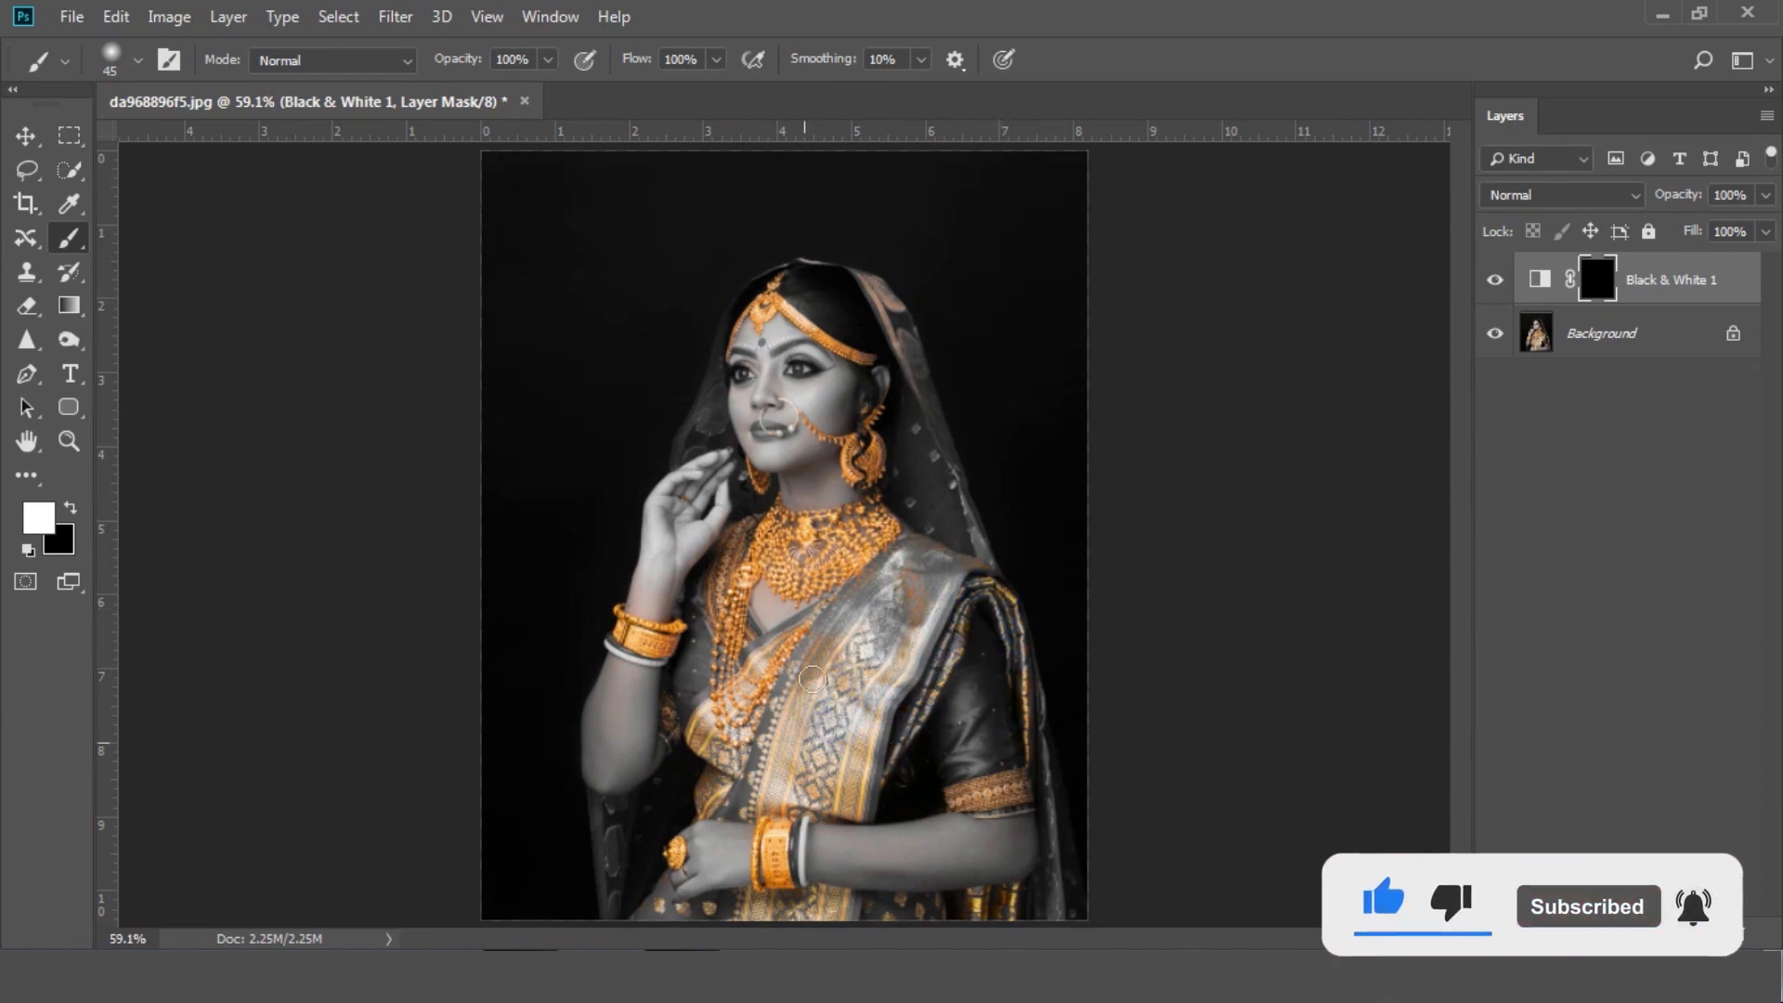
drag(855, 718, 870, 713)
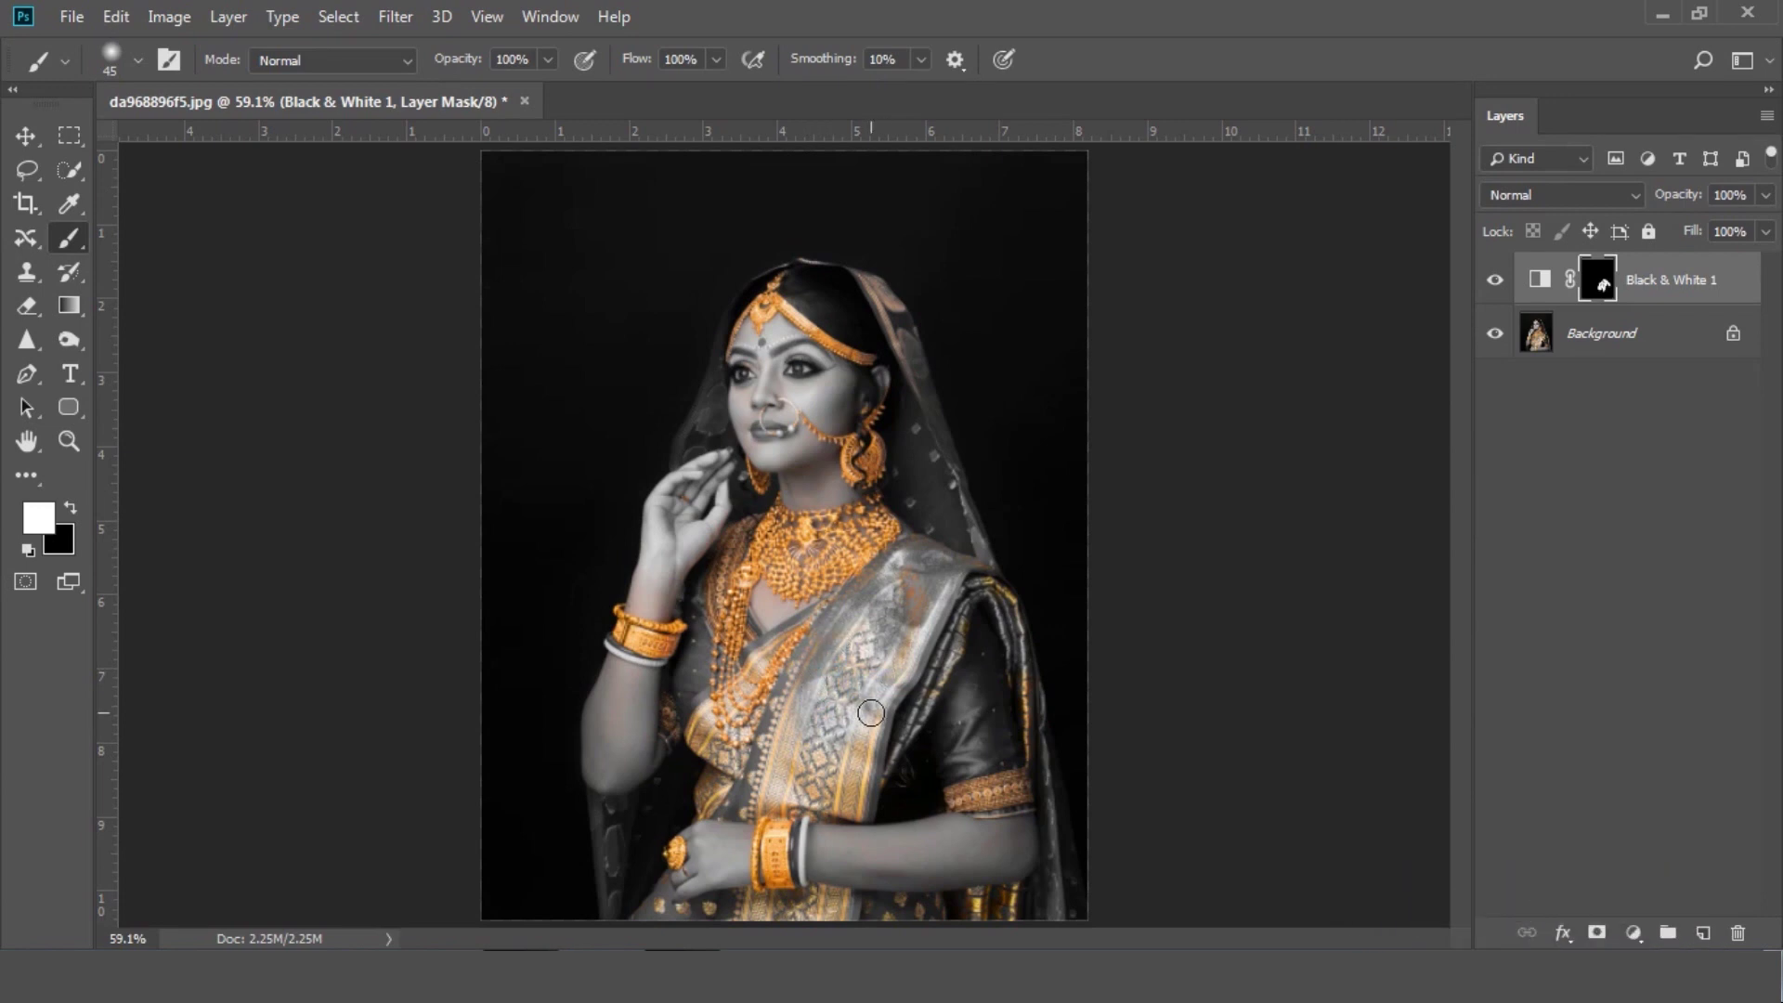
key(bracketright)
key(bracketright)
key(bracketright)
drag(863, 764, 961, 581)
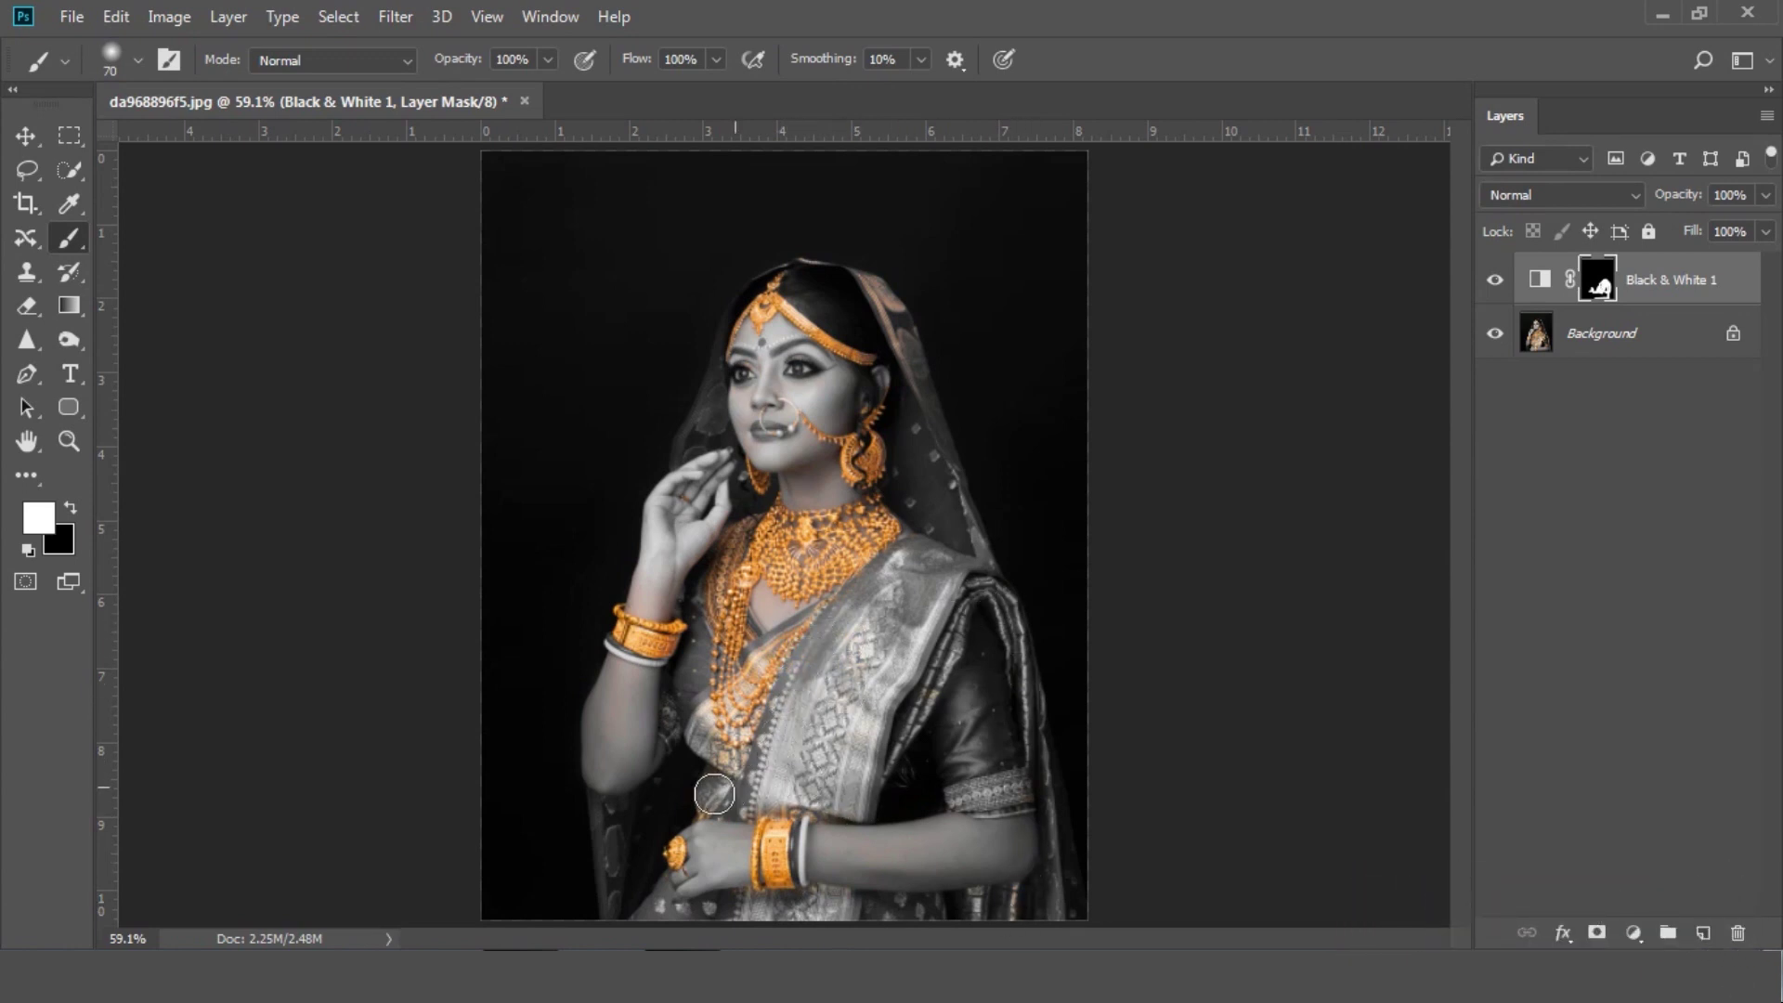
key(bracketleft)
key(bracketleft)
key(bracketleft)
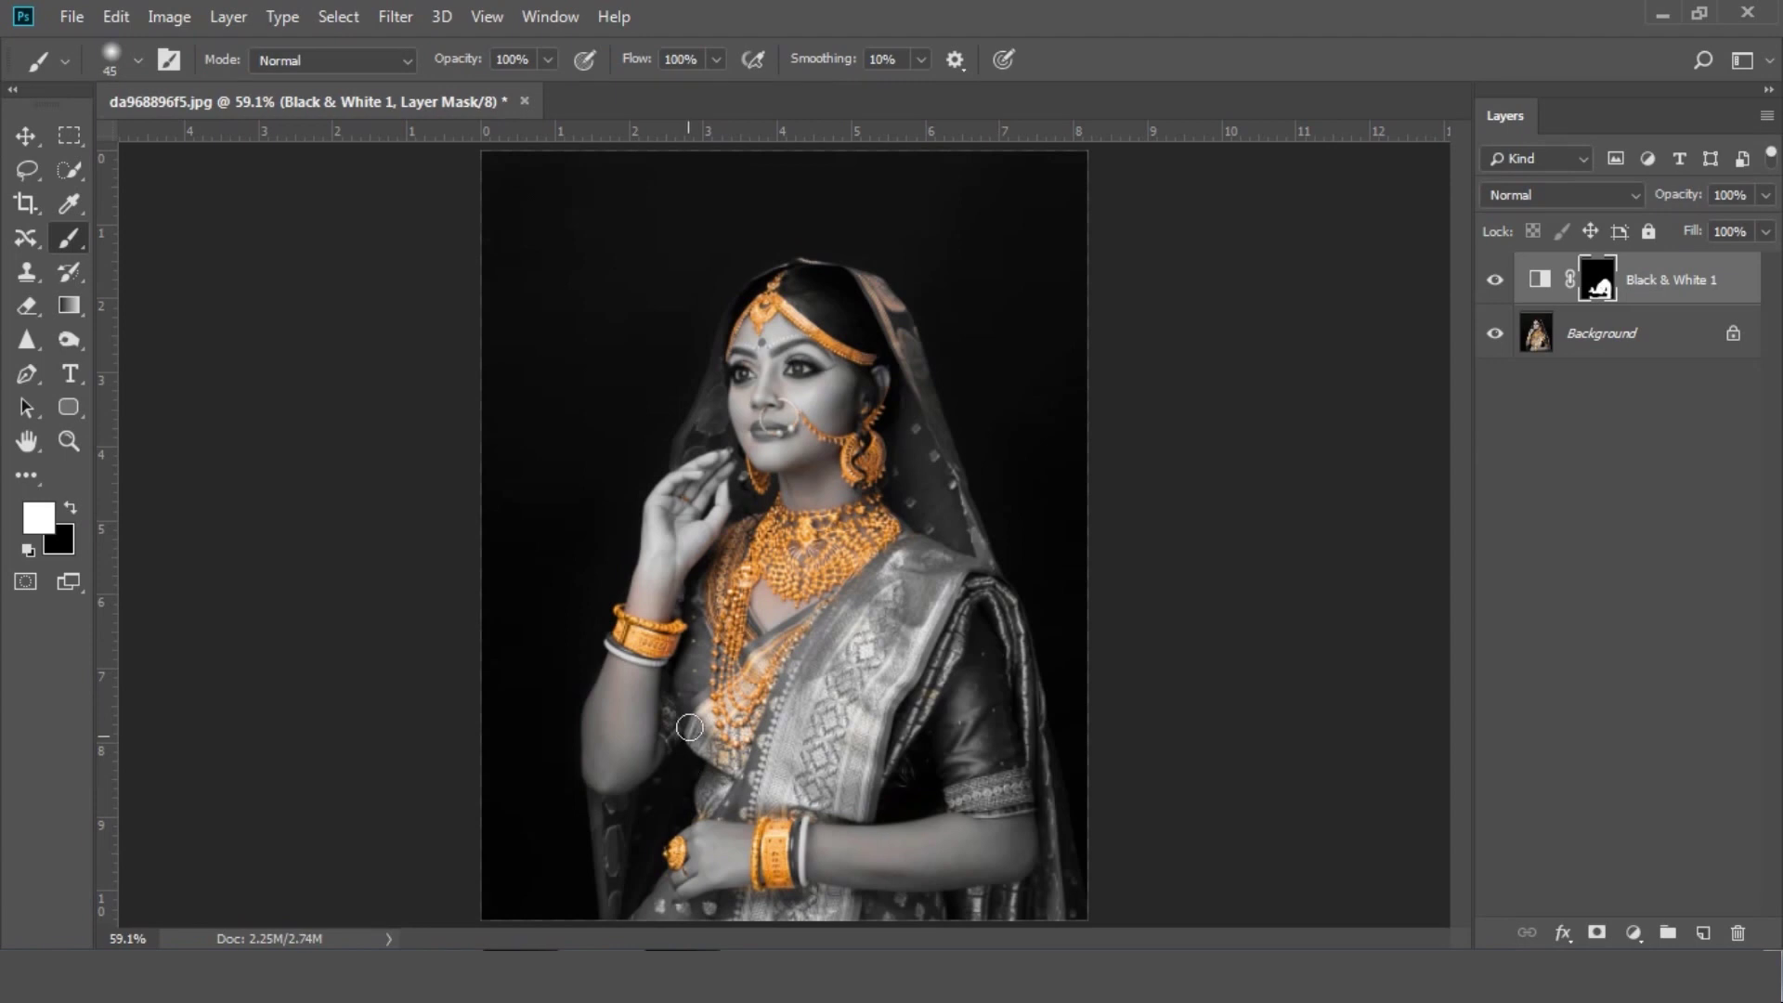